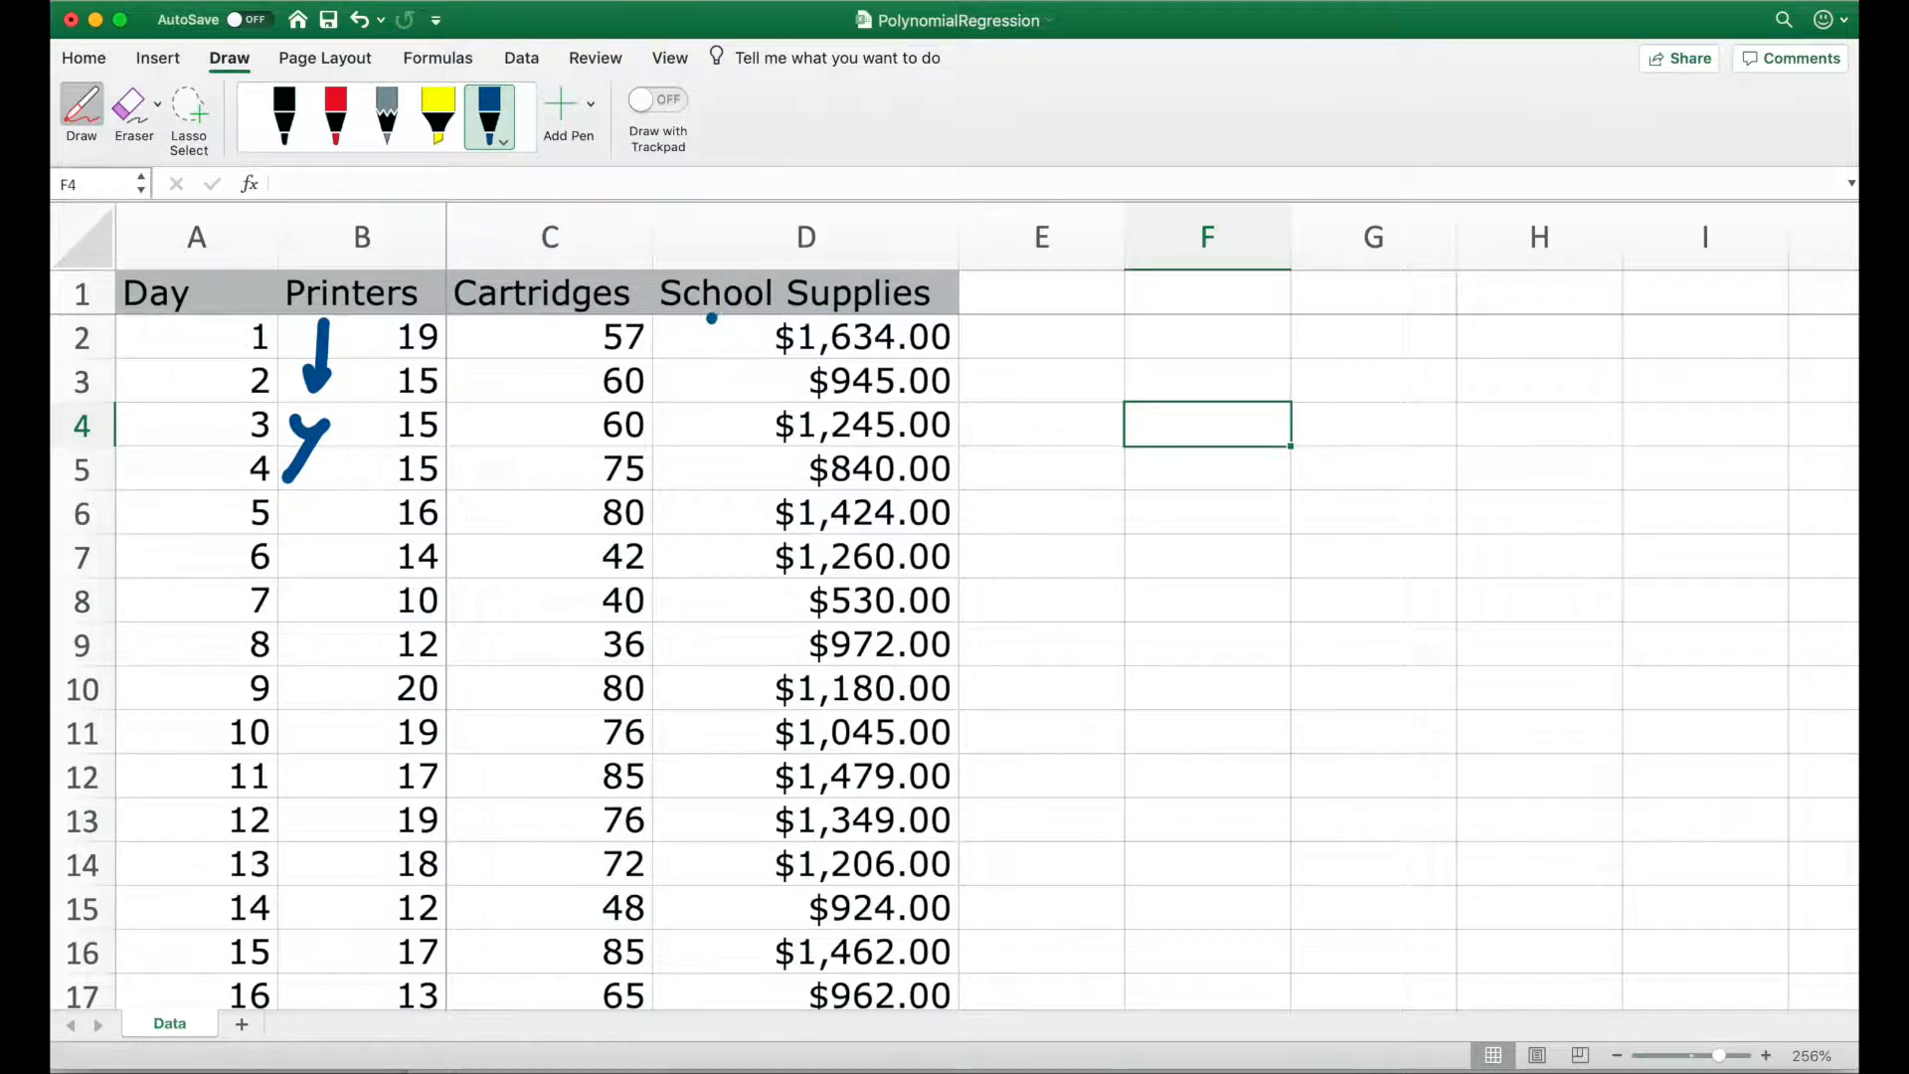
Ink a blue downward arrow under the School Supplies header with an x below it, and leave drawing mode.
mouse_move(710, 319)
left_mouse_down()
mouse_move(704, 384)
mouse_move(721, 360)
left_mouse_up()
mouse_move(678, 422)
left_mouse_down()
mouse_move(686, 446)
mouse_move(705, 424)
mouse_move(708, 448)
left_mouse_up()
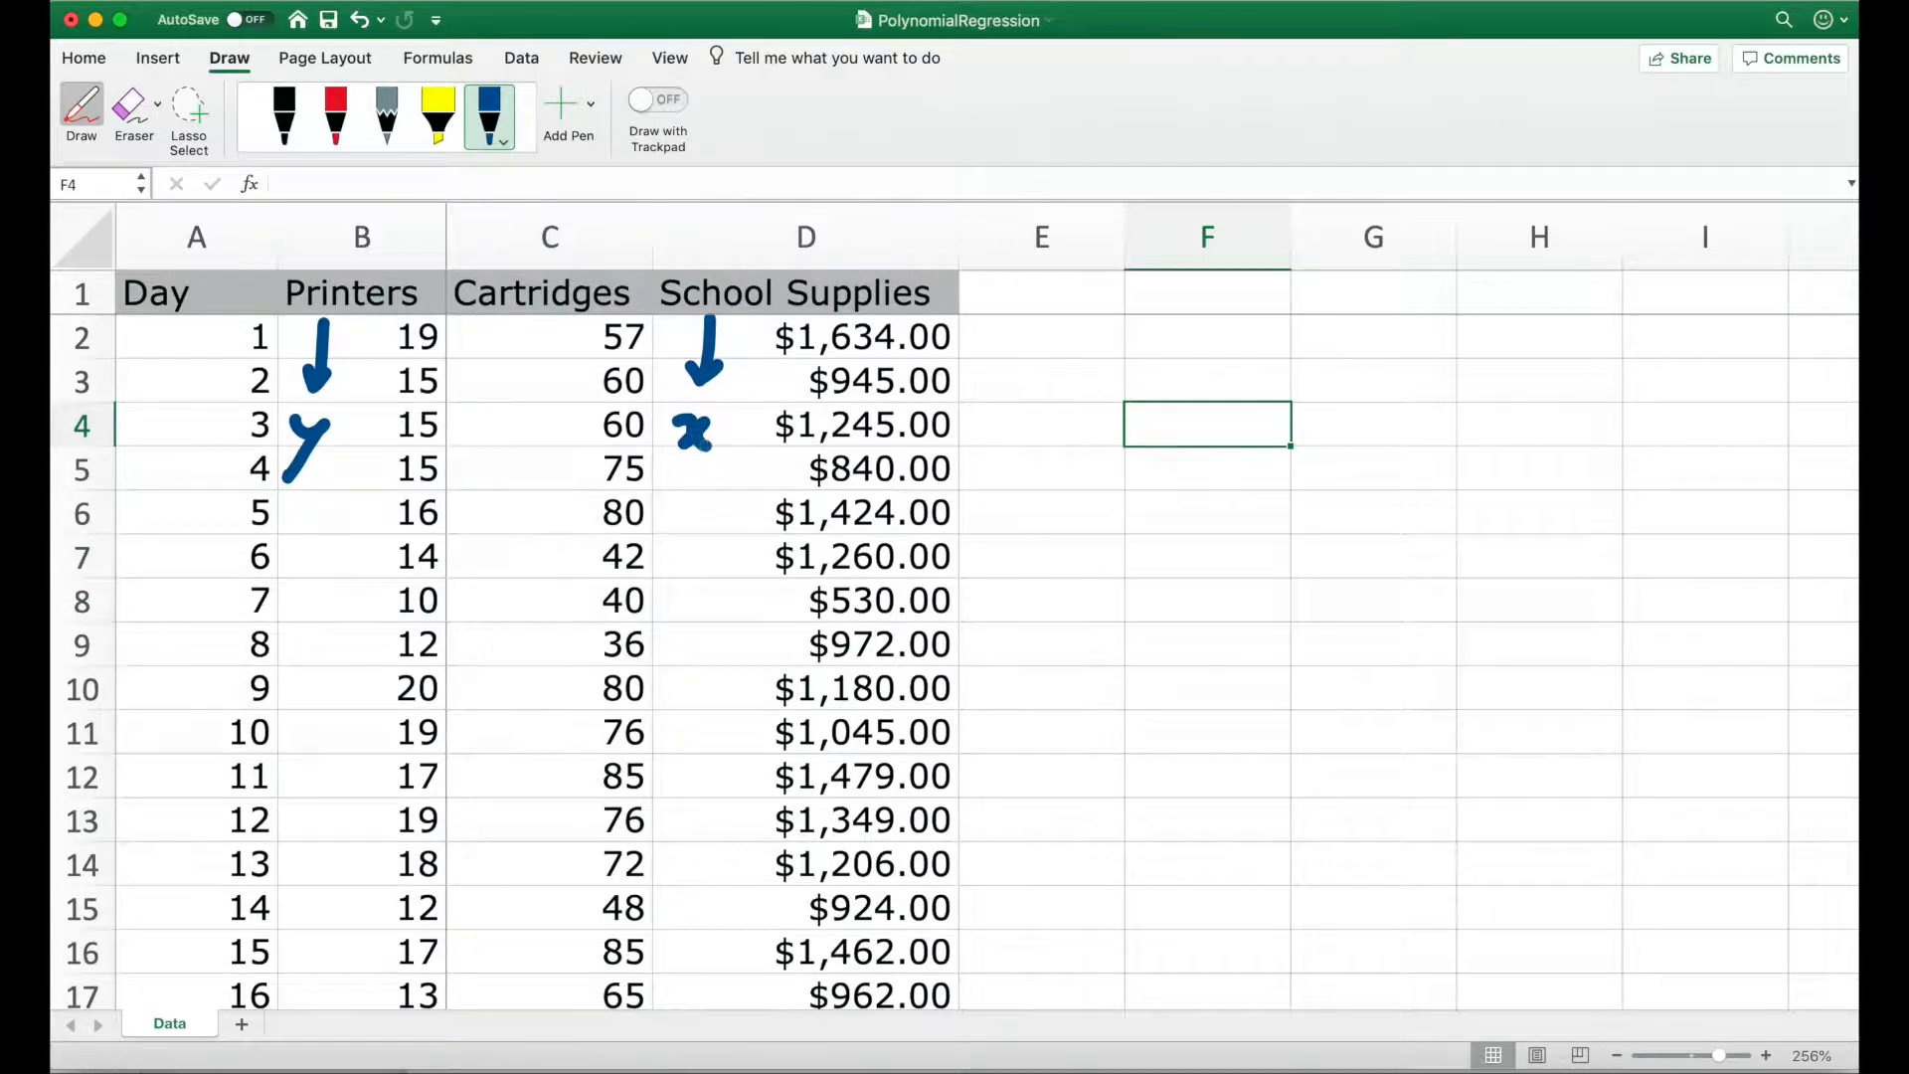
left_click(229, 2)
left_click(265, 367)
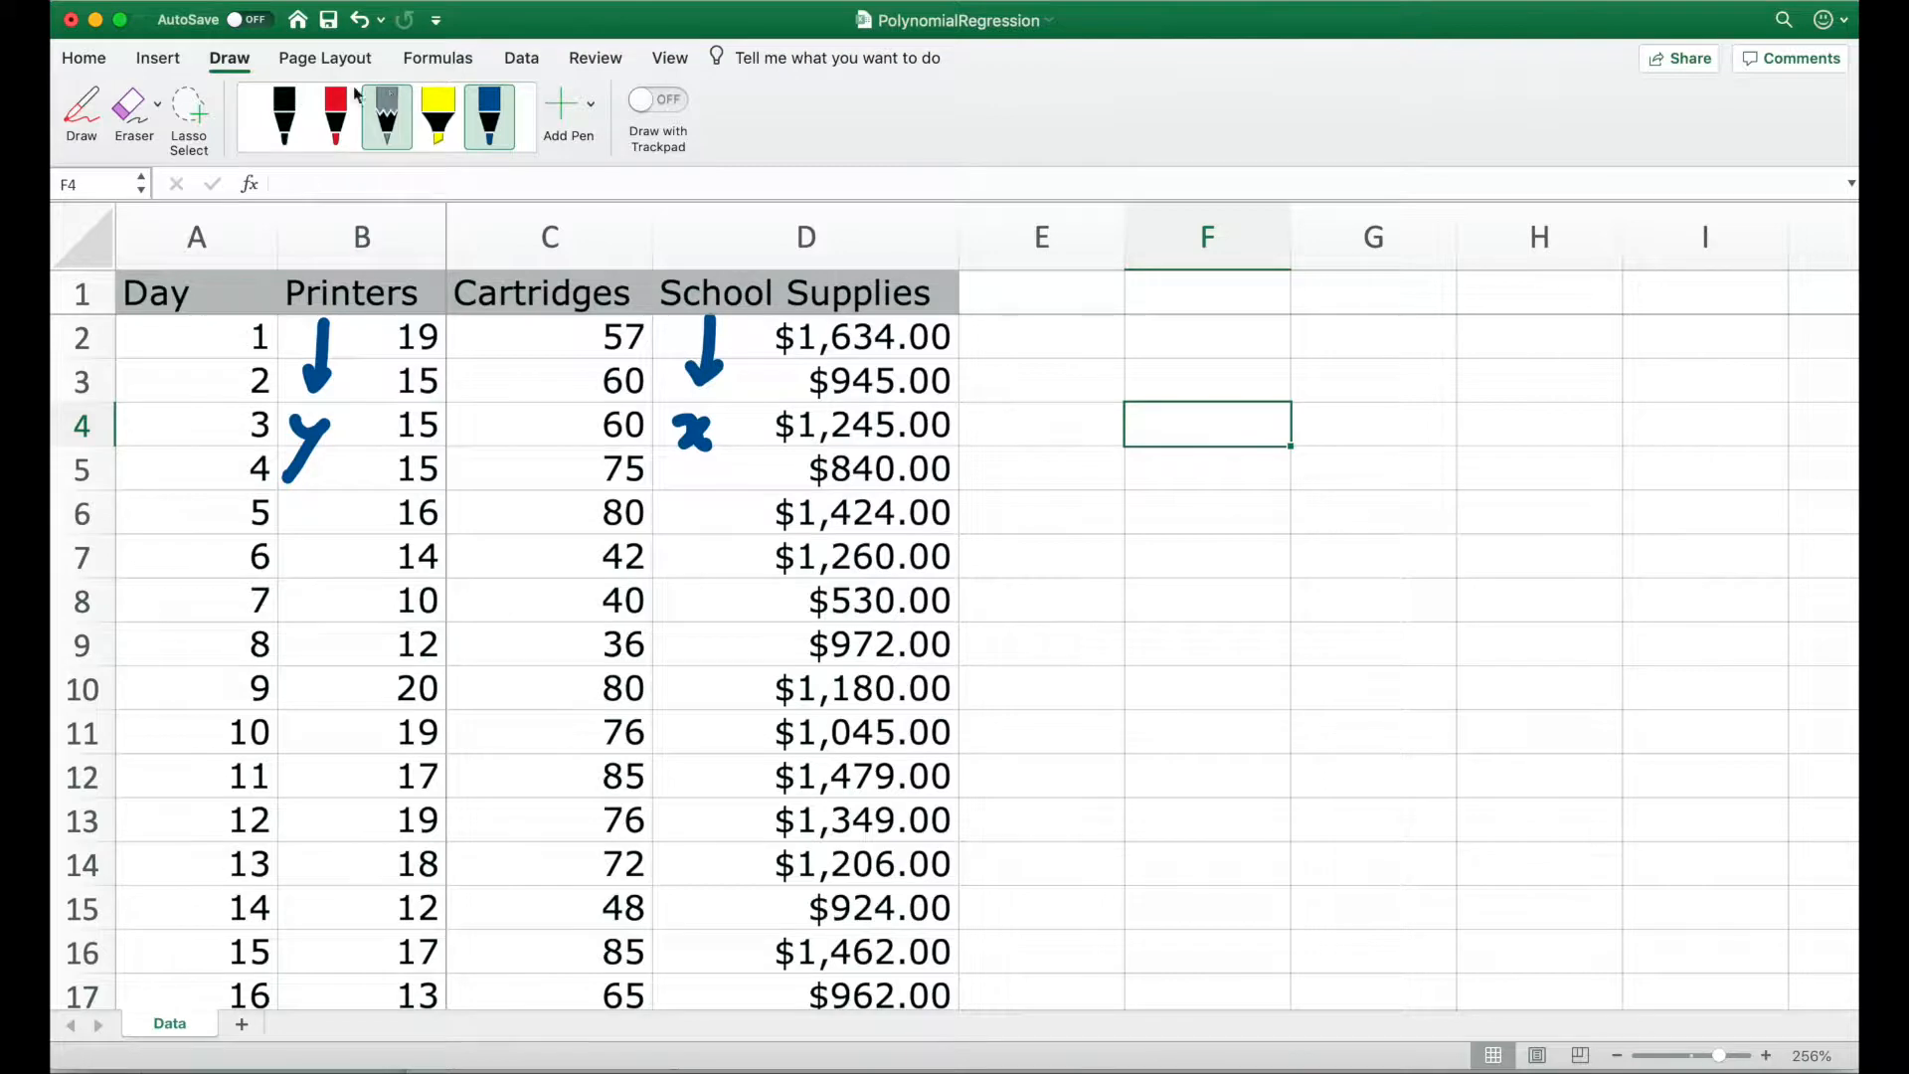
Insert a markers-only scatter chart from the Printers and School Supplies columns, B1:B76 and D1:D76.
left_click(383, 296)
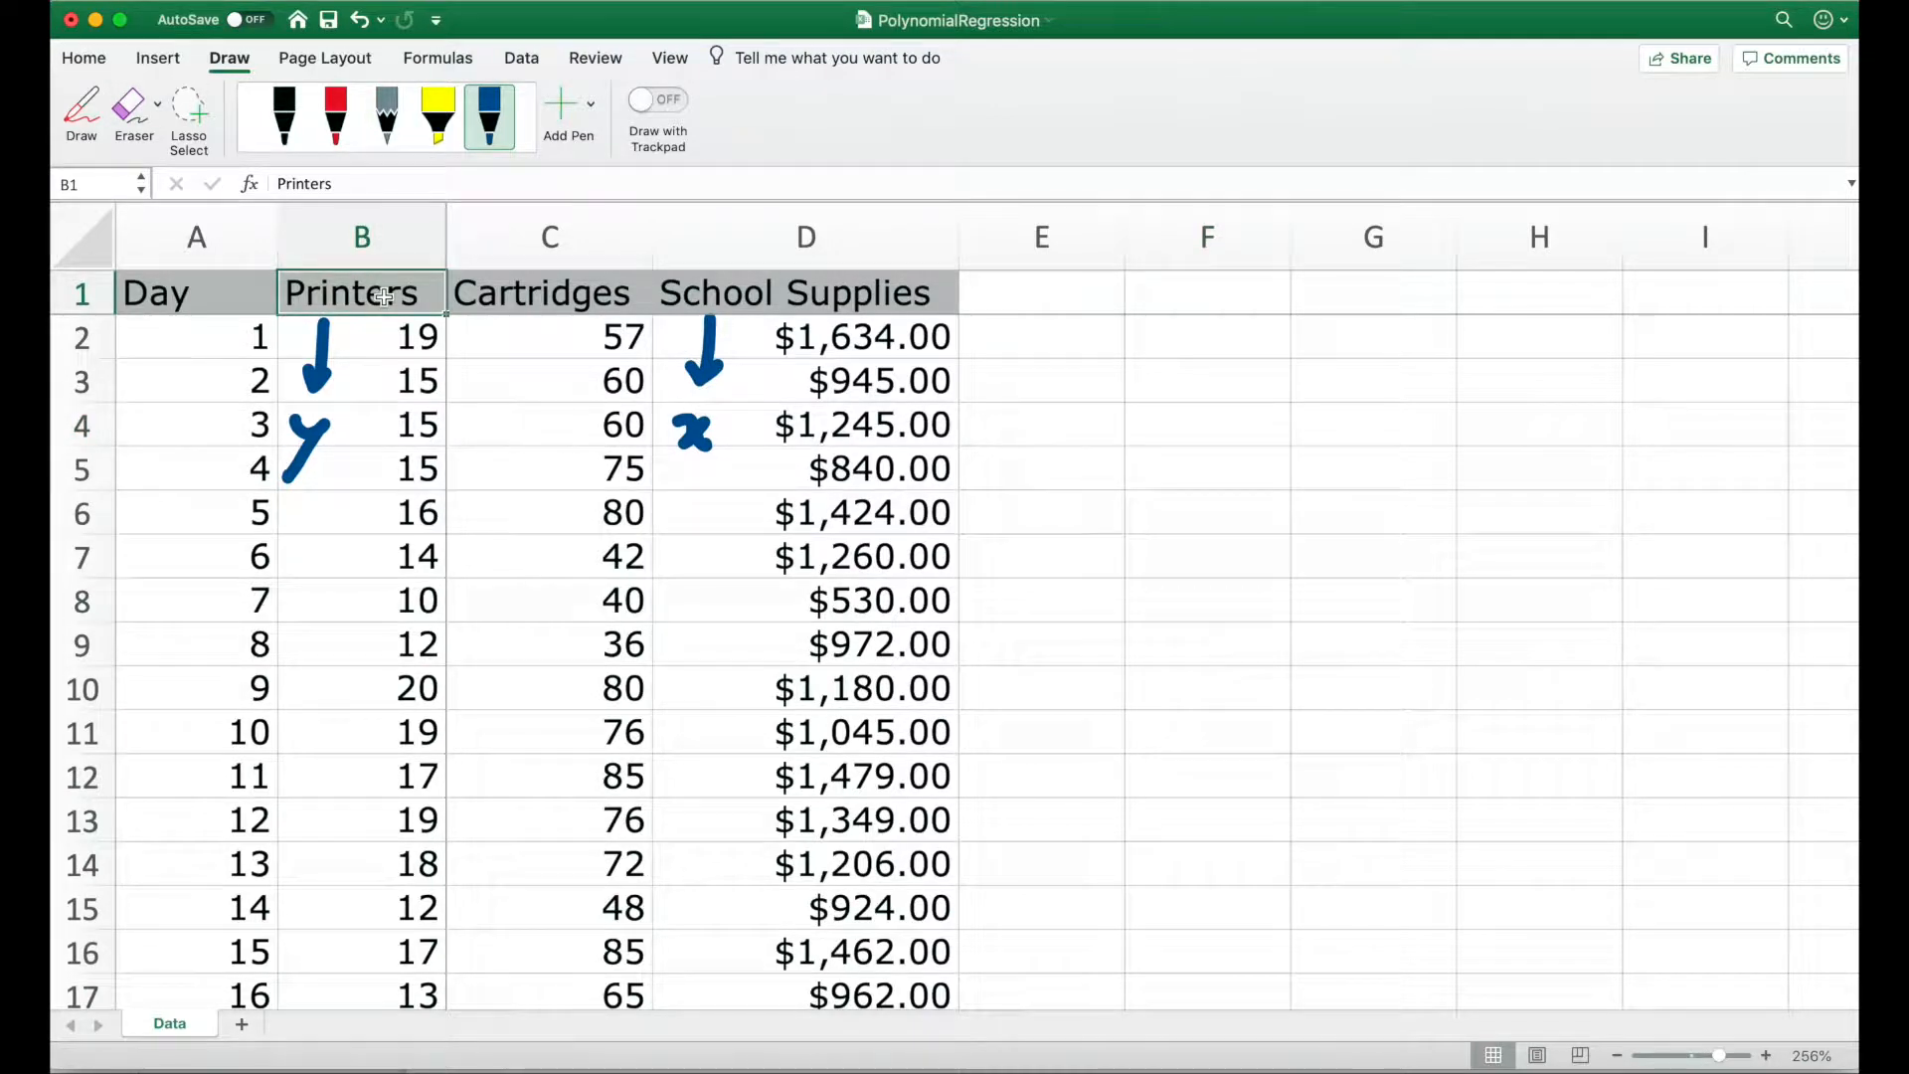
key("super+shift+Down")
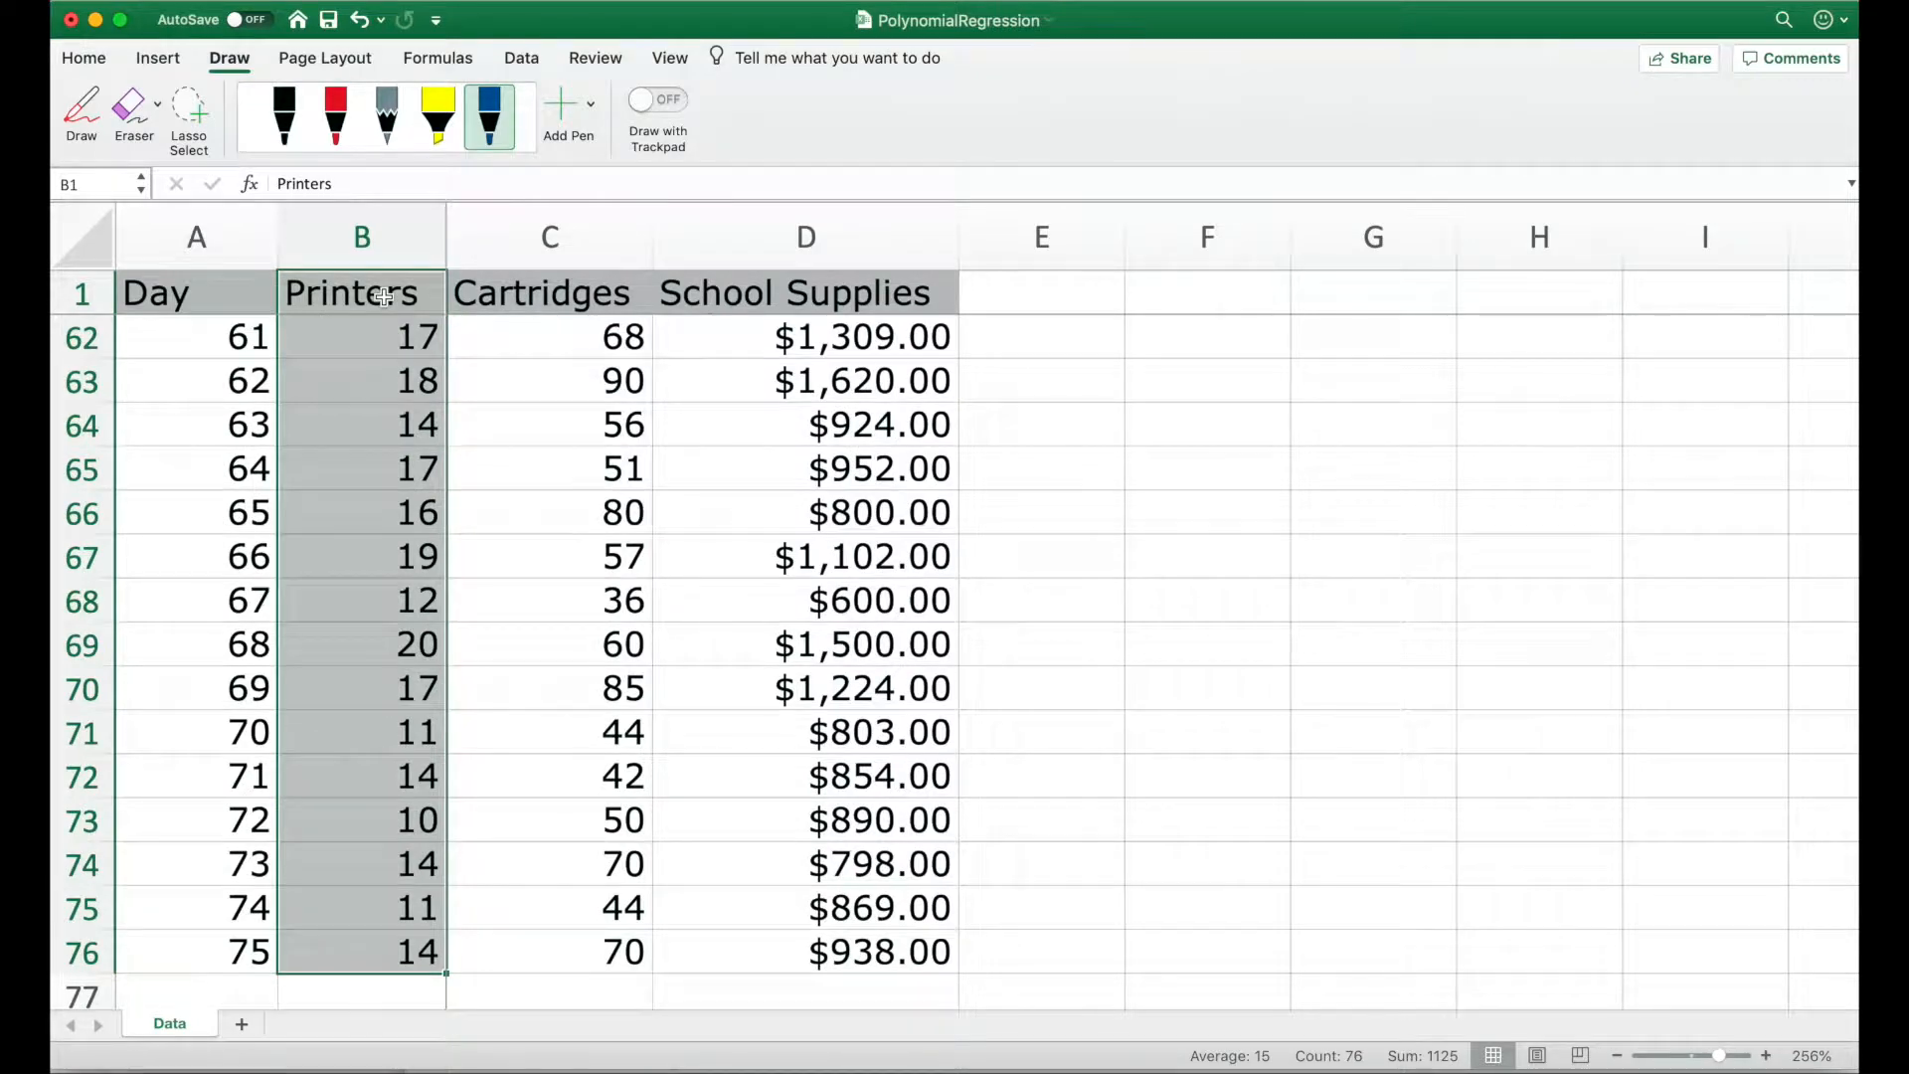
left_click(754, 289, "super")
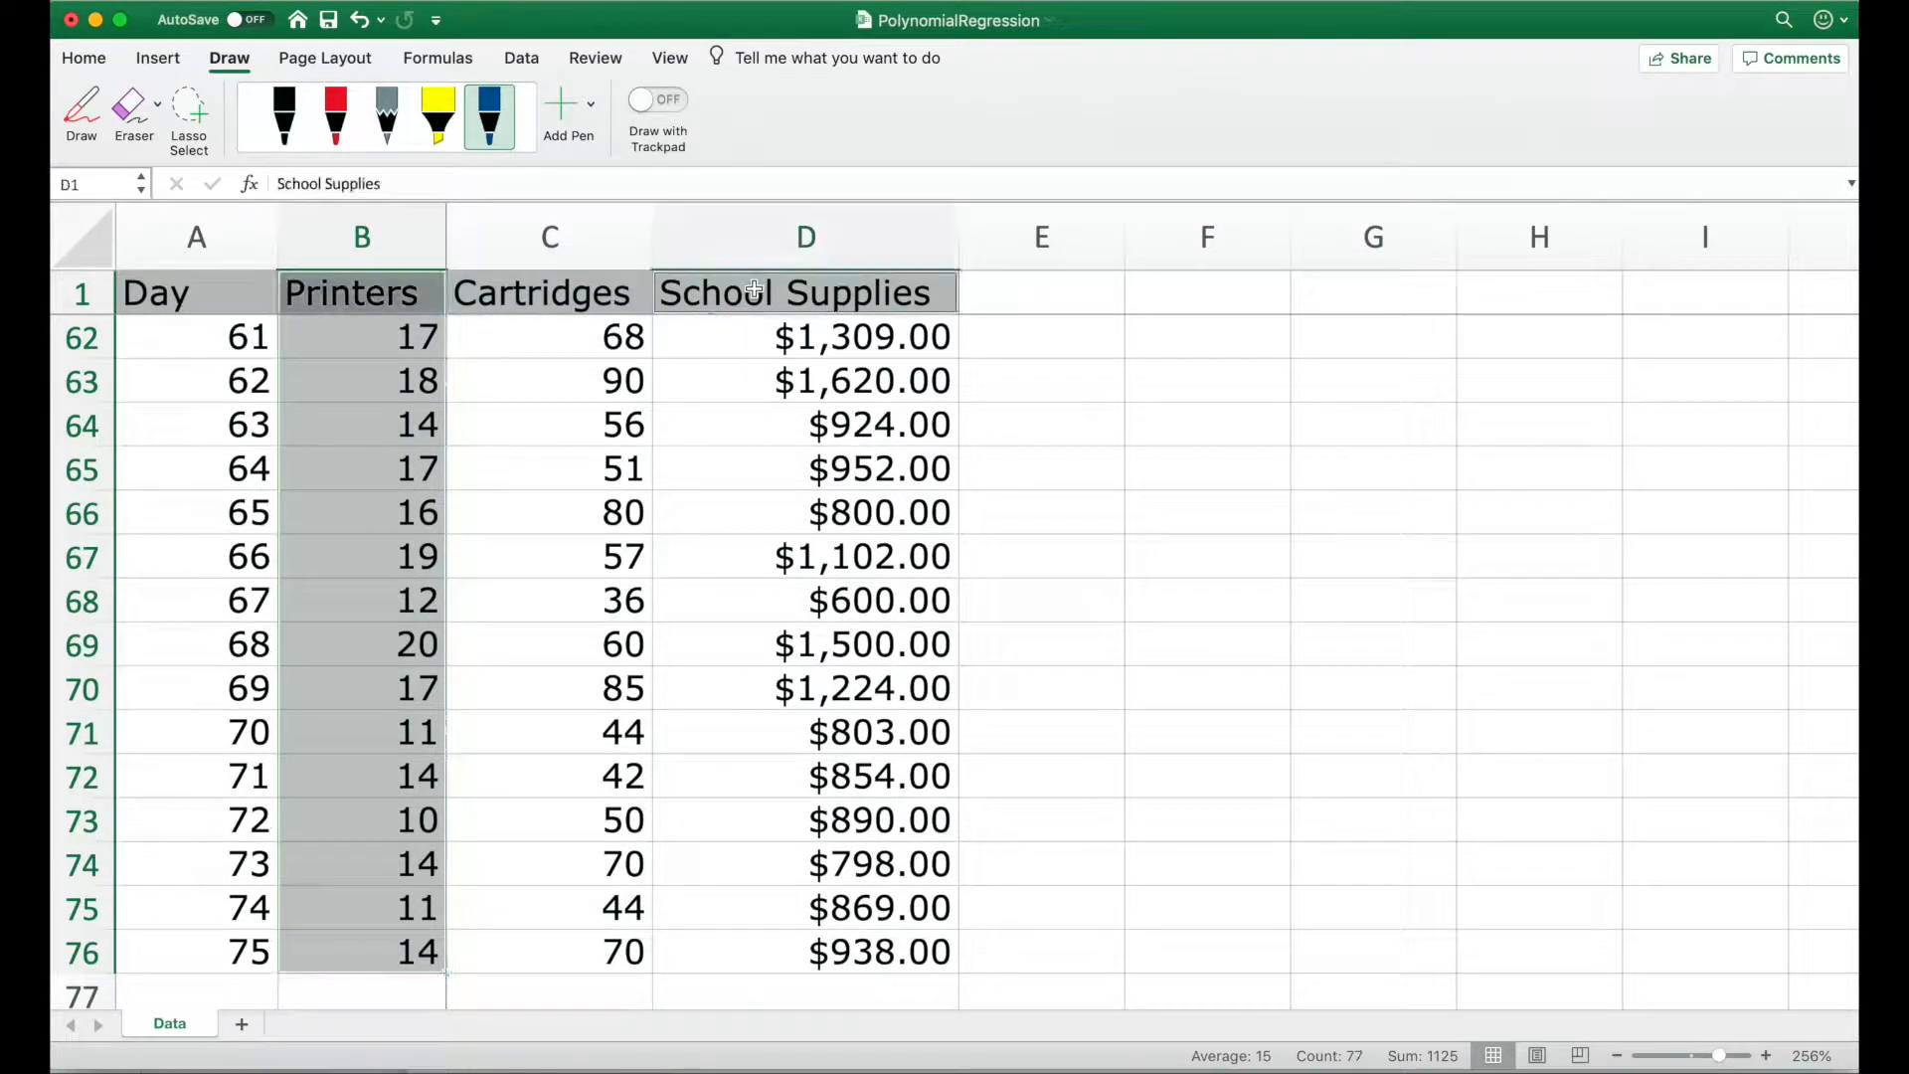
key("super+shift+Down")
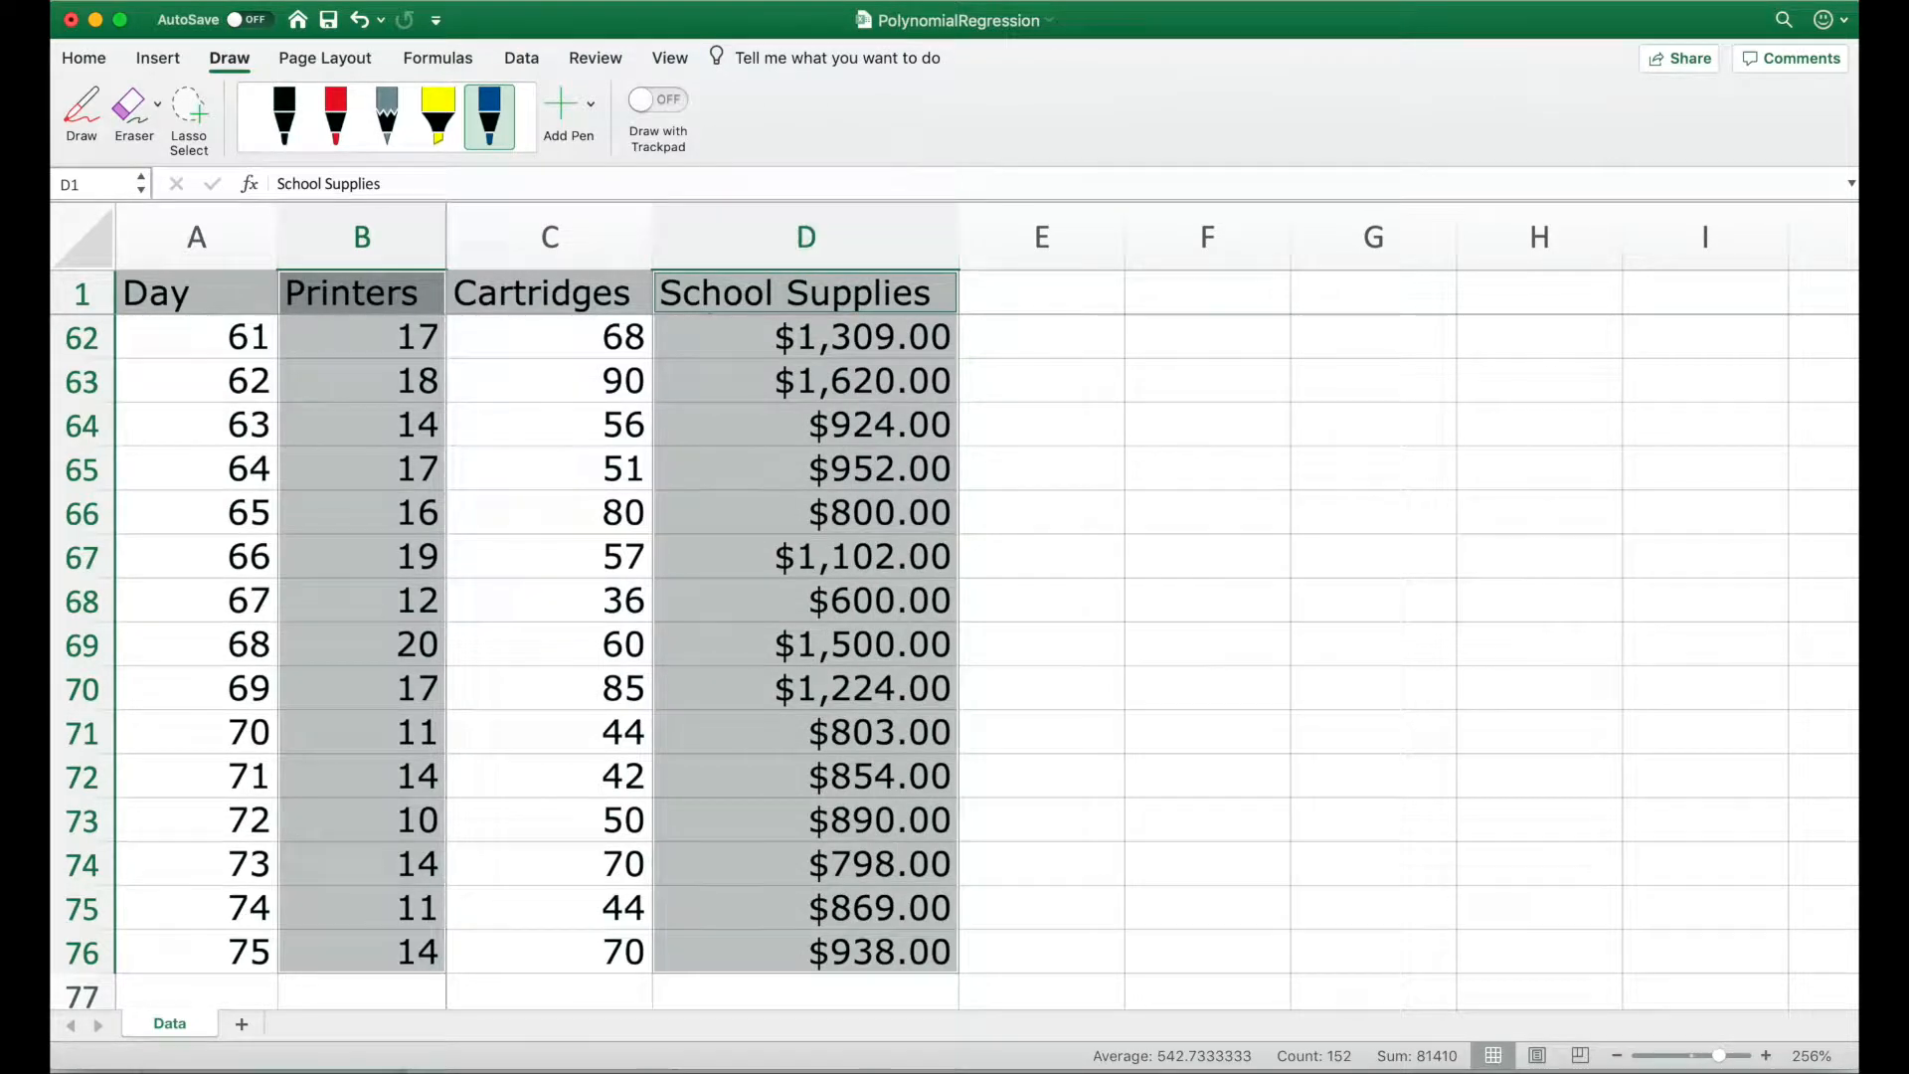
left_click(144, 63)
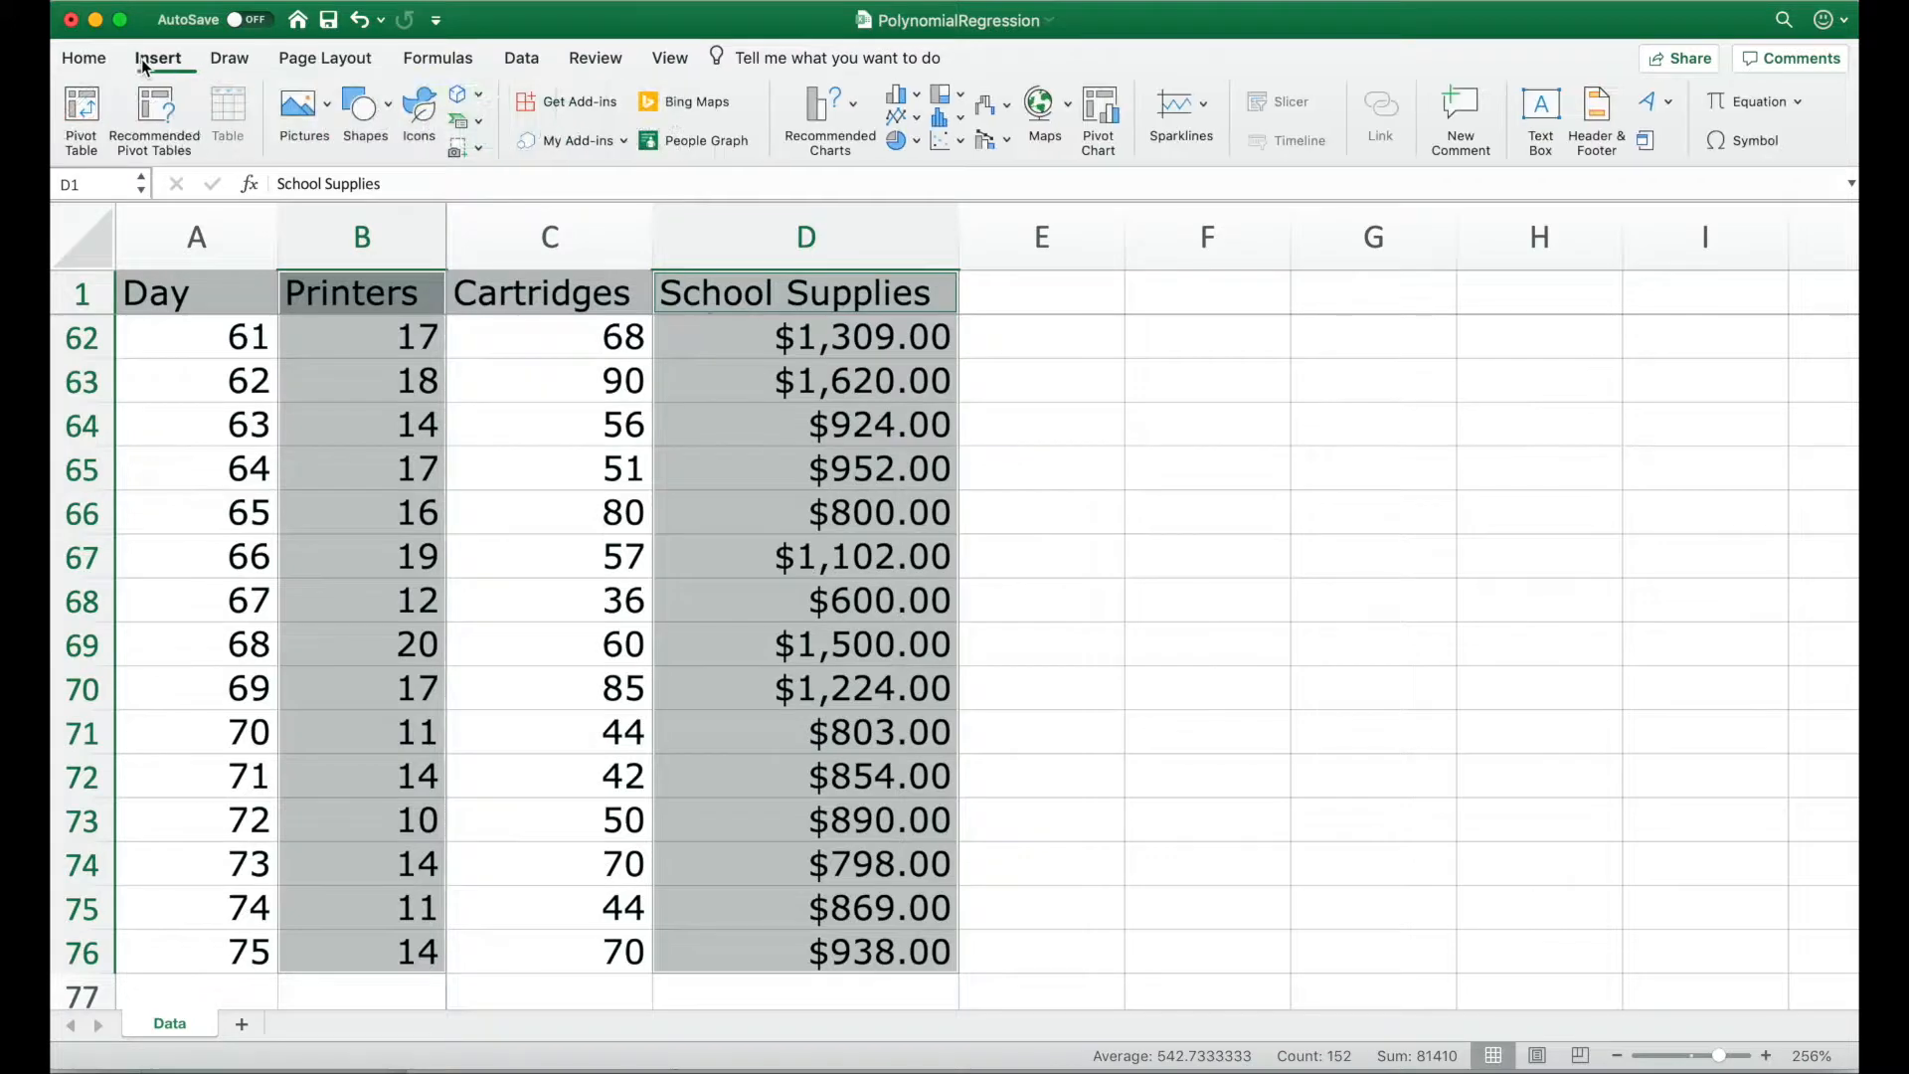
left_click(960, 145)
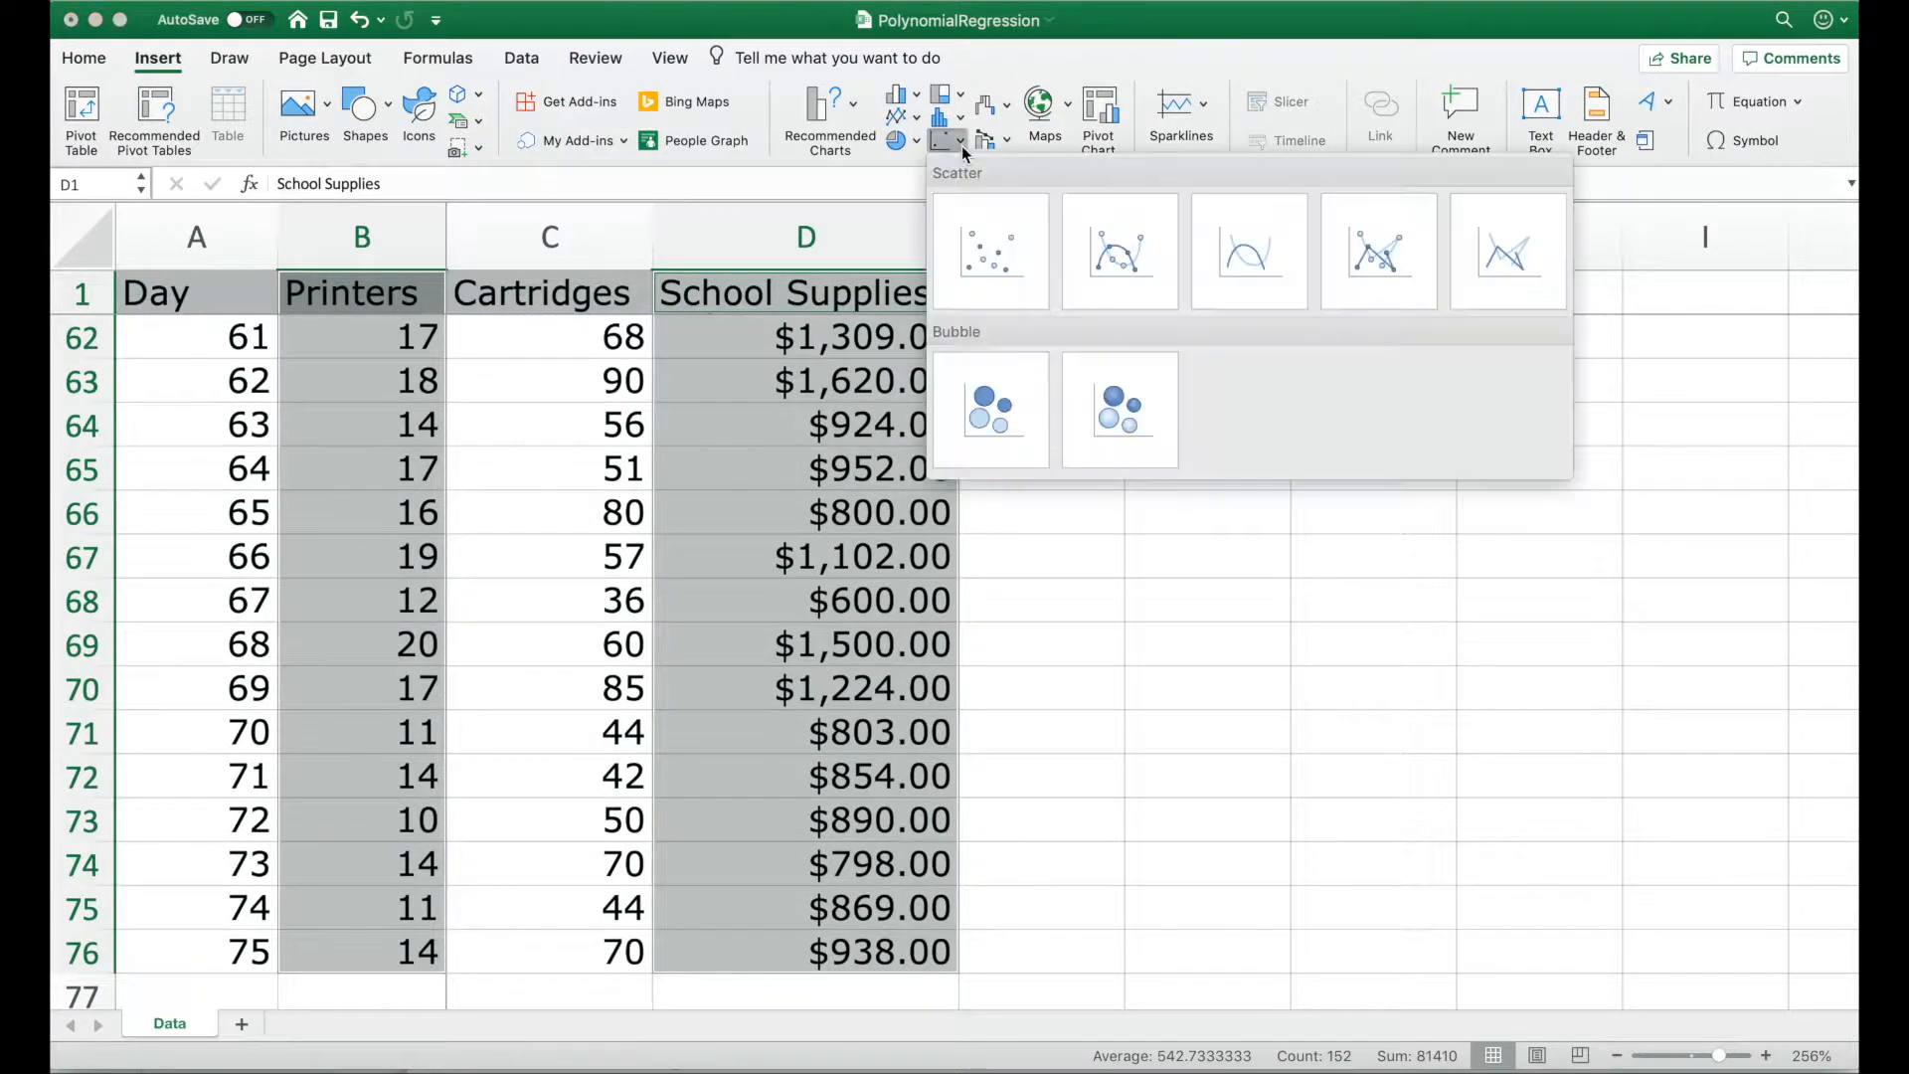
left_click(1001, 259)
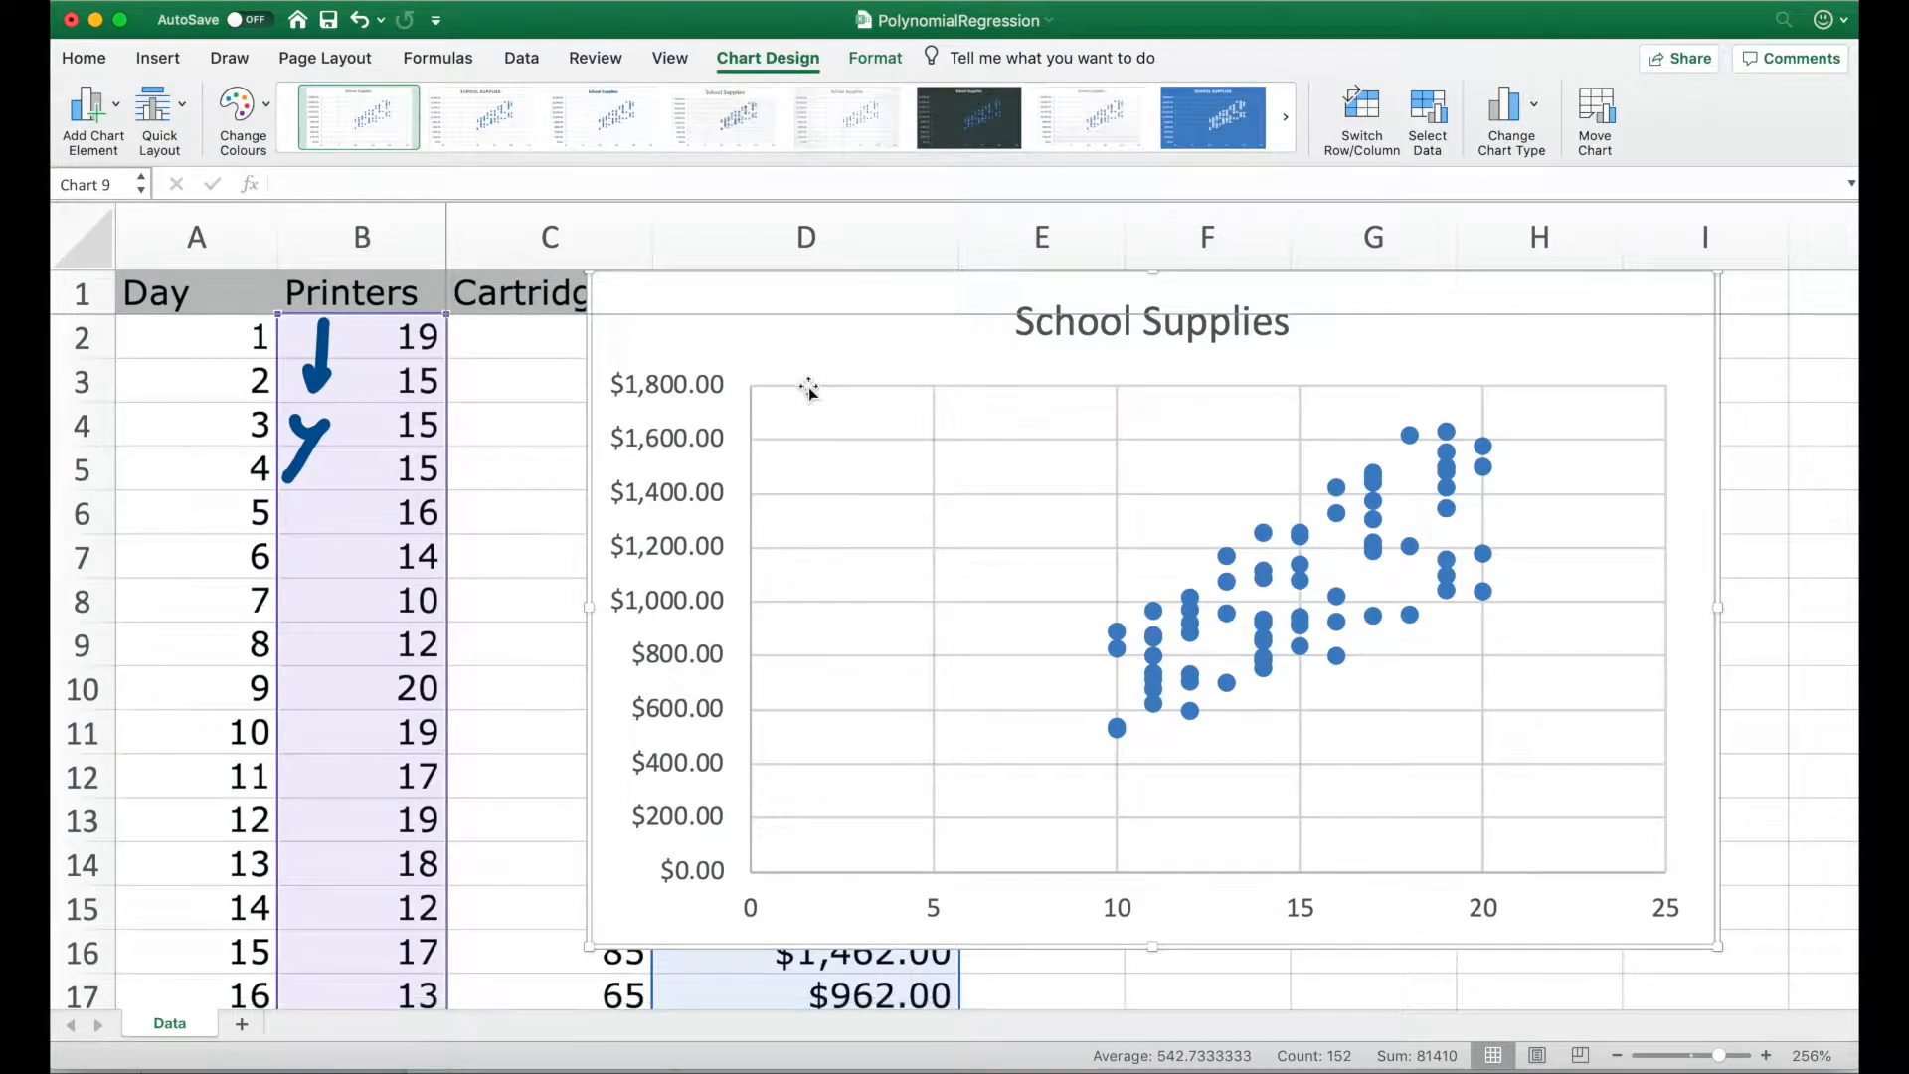
Swap the chart's data ranges so the X values are D2:D76 and the Y values are B2:B76 on the Data sheet.
right_click(1613, 402)
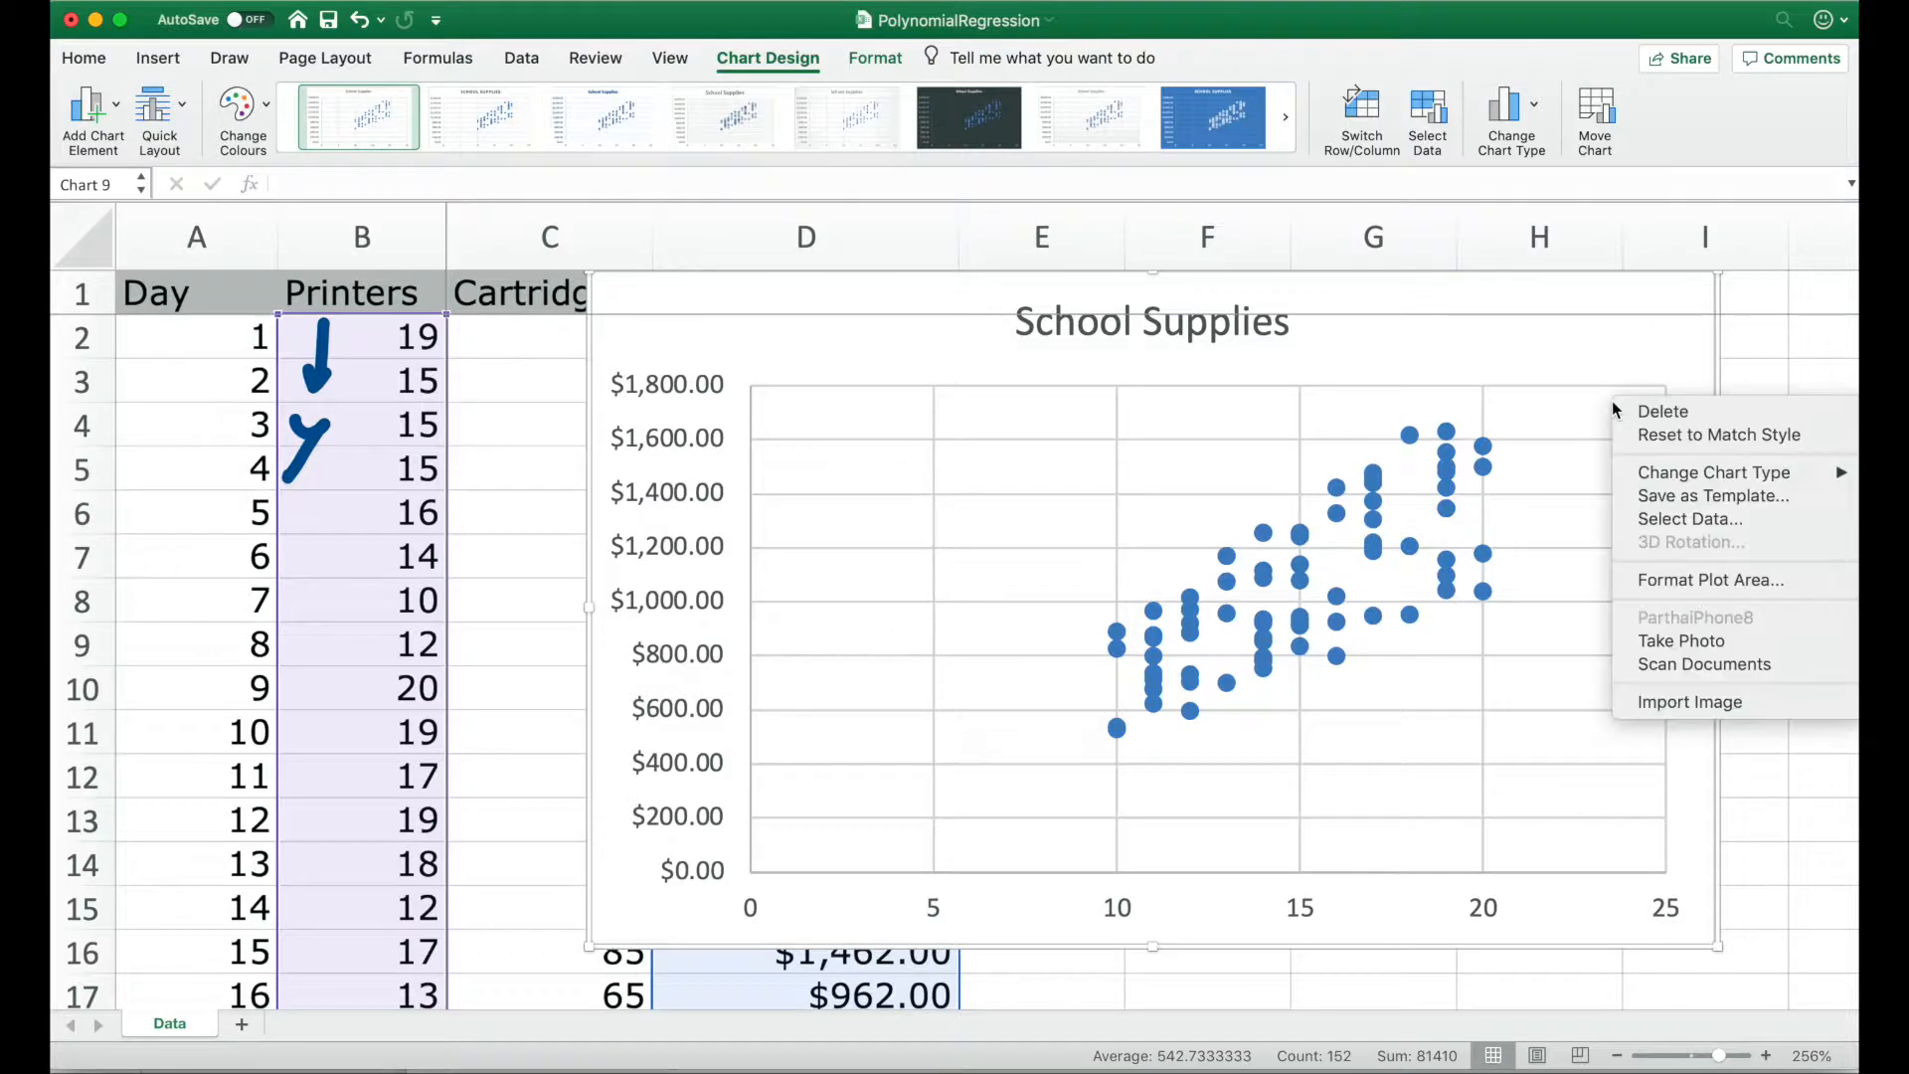
left_click(1646, 513)
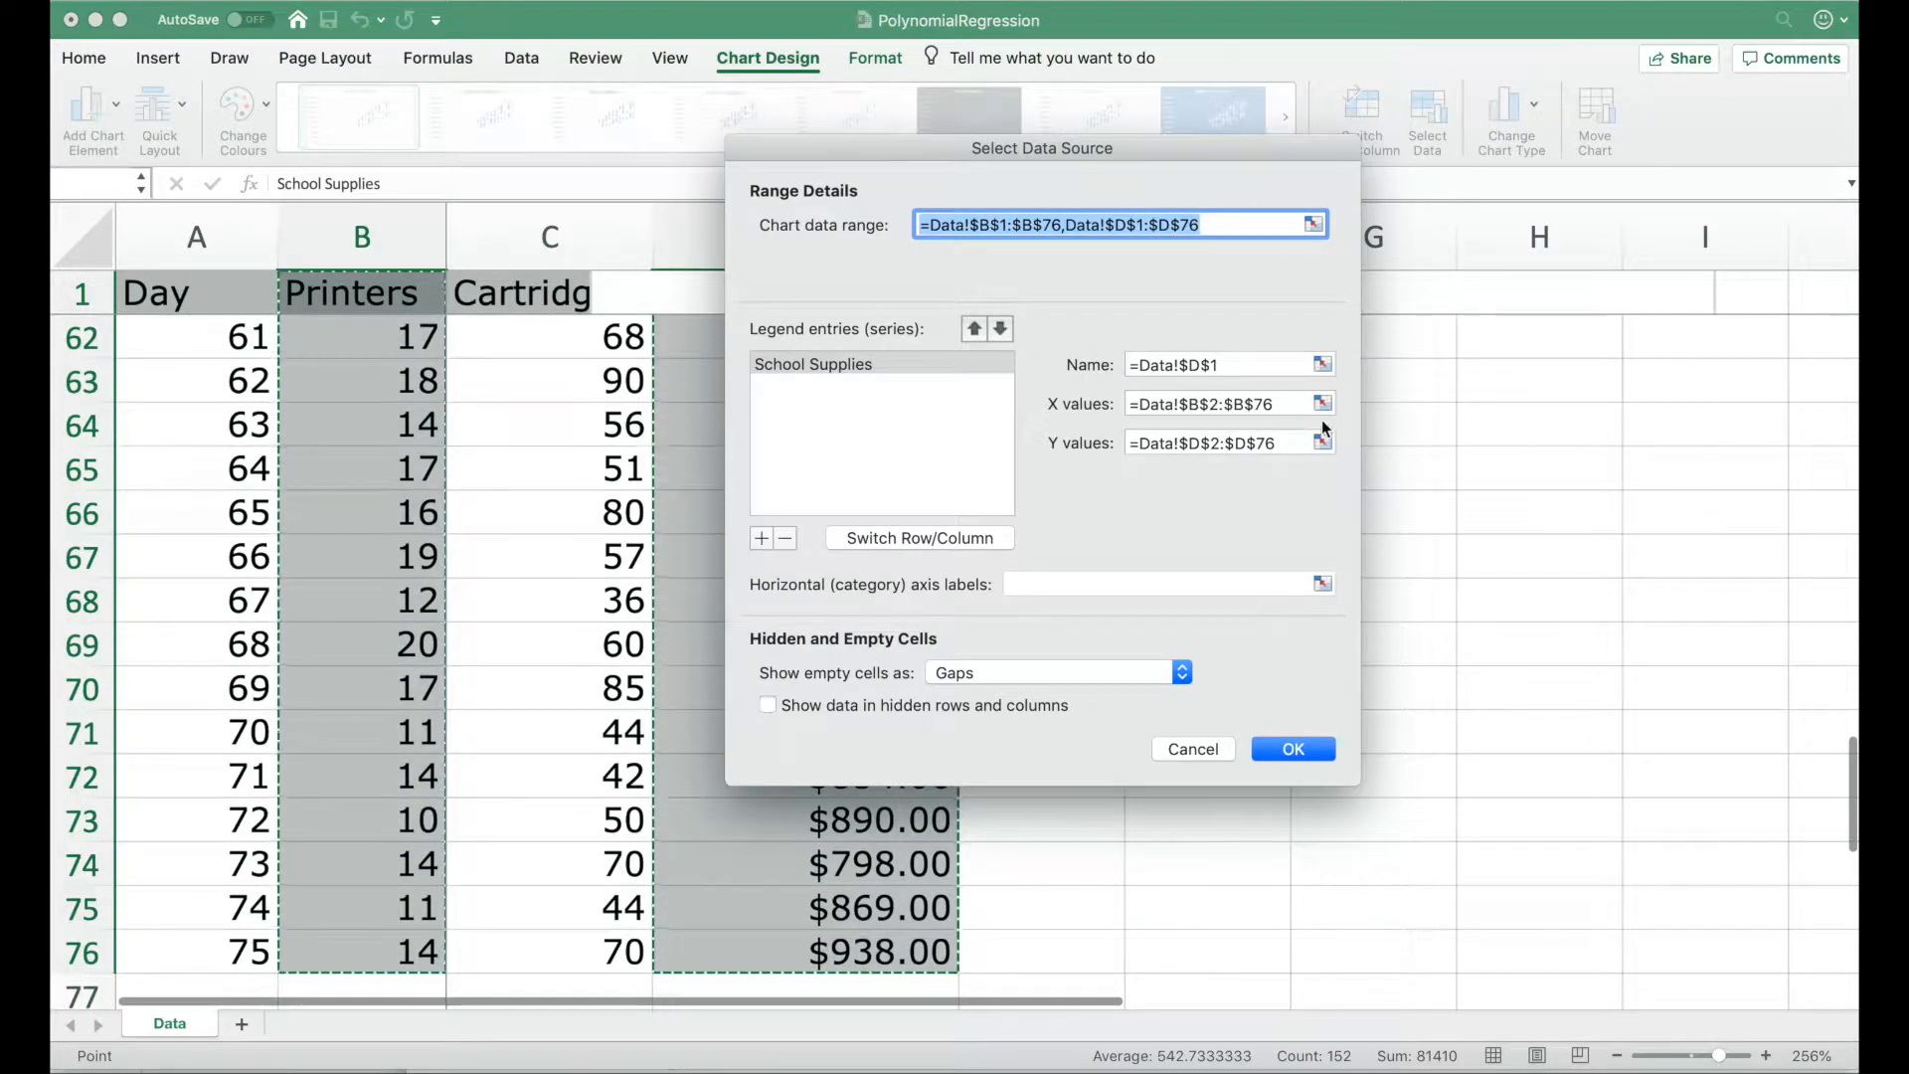
left_click(1197, 403)
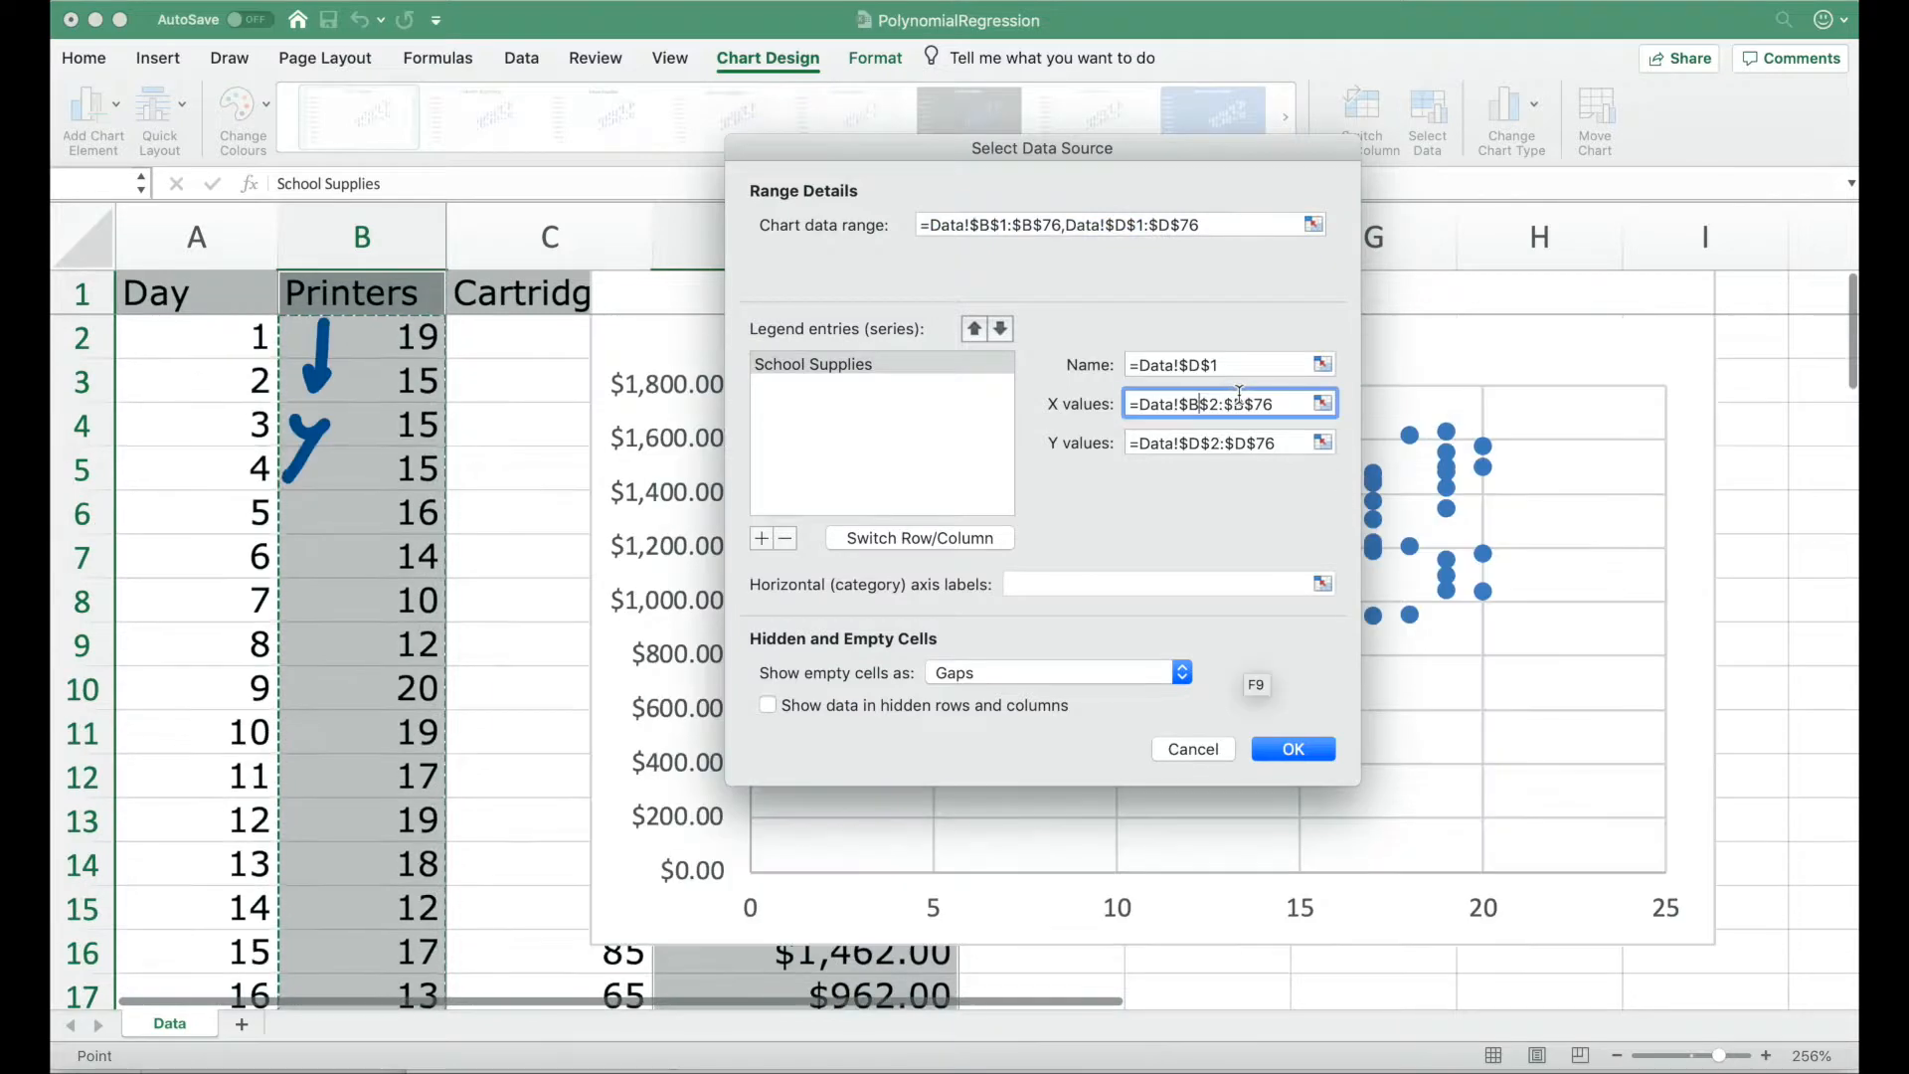
key("BackSpace")
type("d")
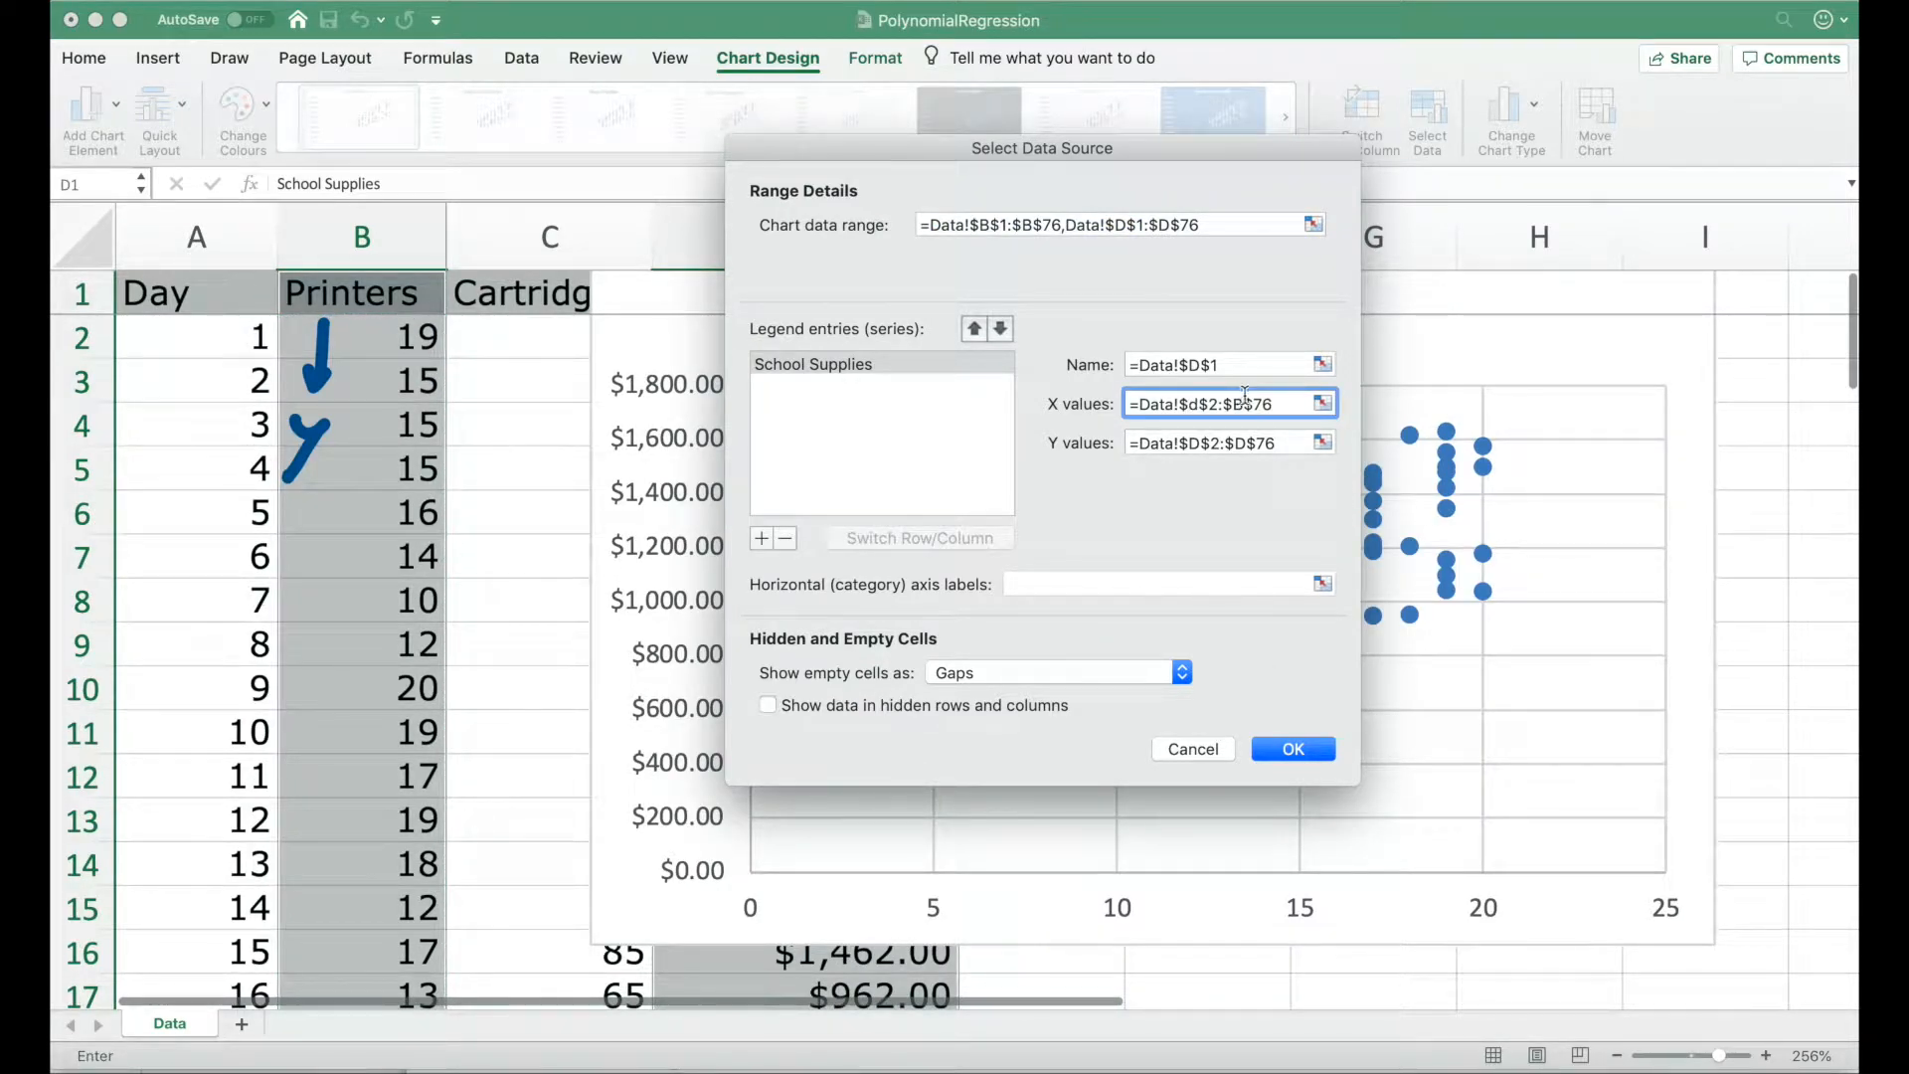
key("BackSpace")
type("d")
left_click(1199, 443)
key("BackSpace")
type("b")
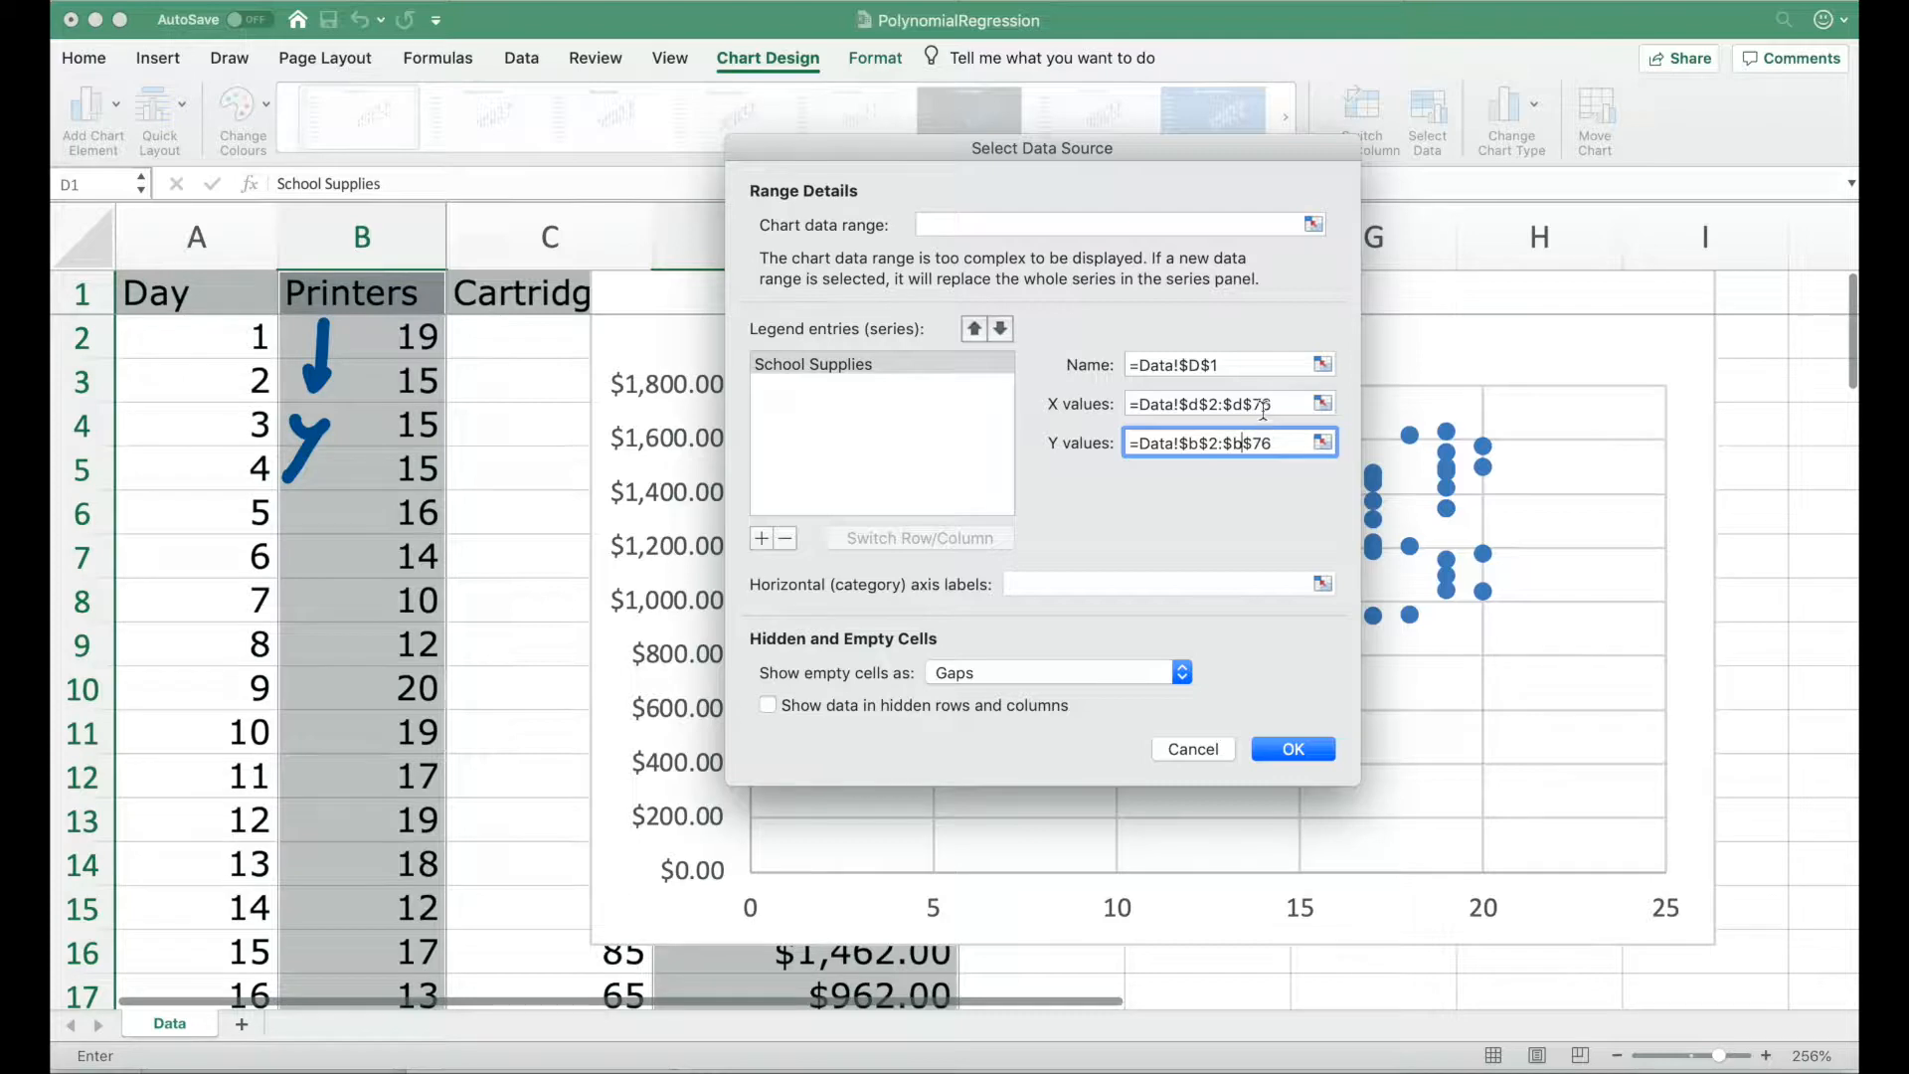
left_click(1297, 749)
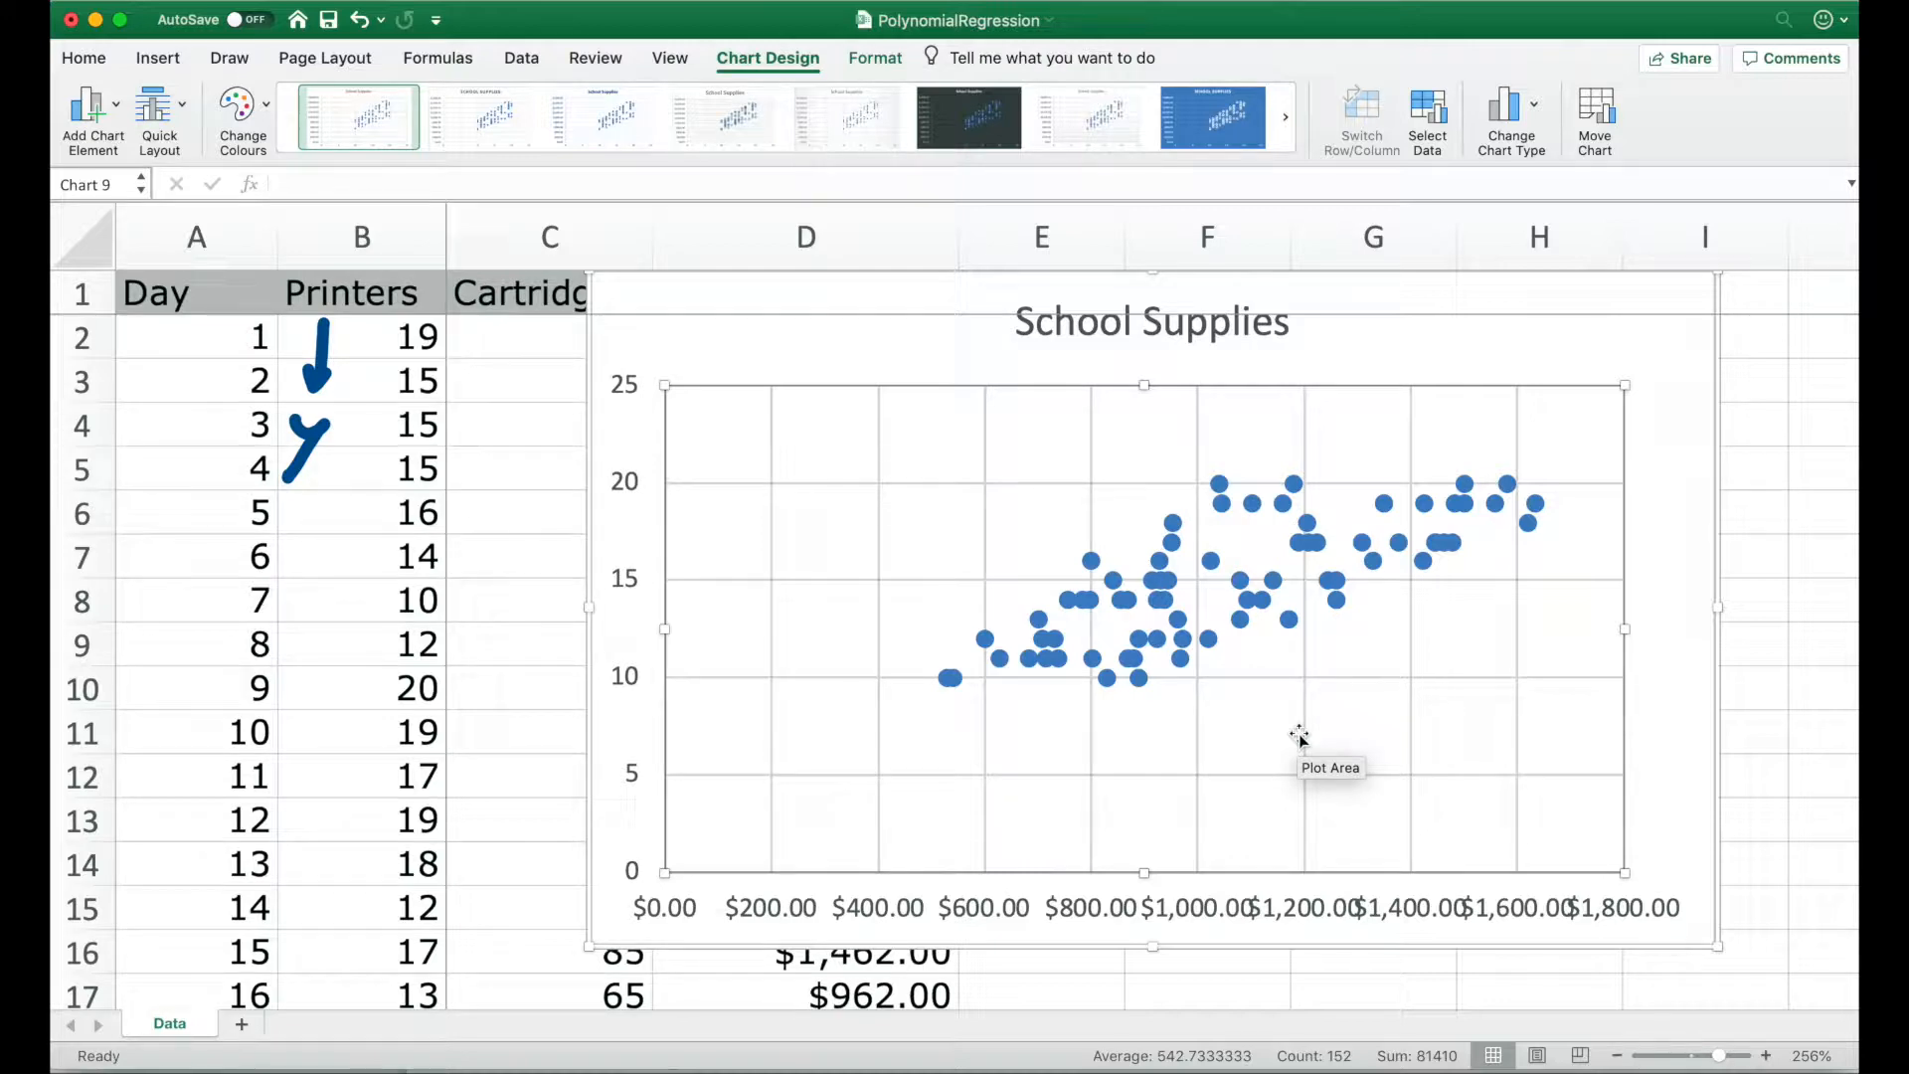
Add a polynomial trendline of order 2 to the scatter series.
mouse_move(1444, 550)
right_click(1444, 553)
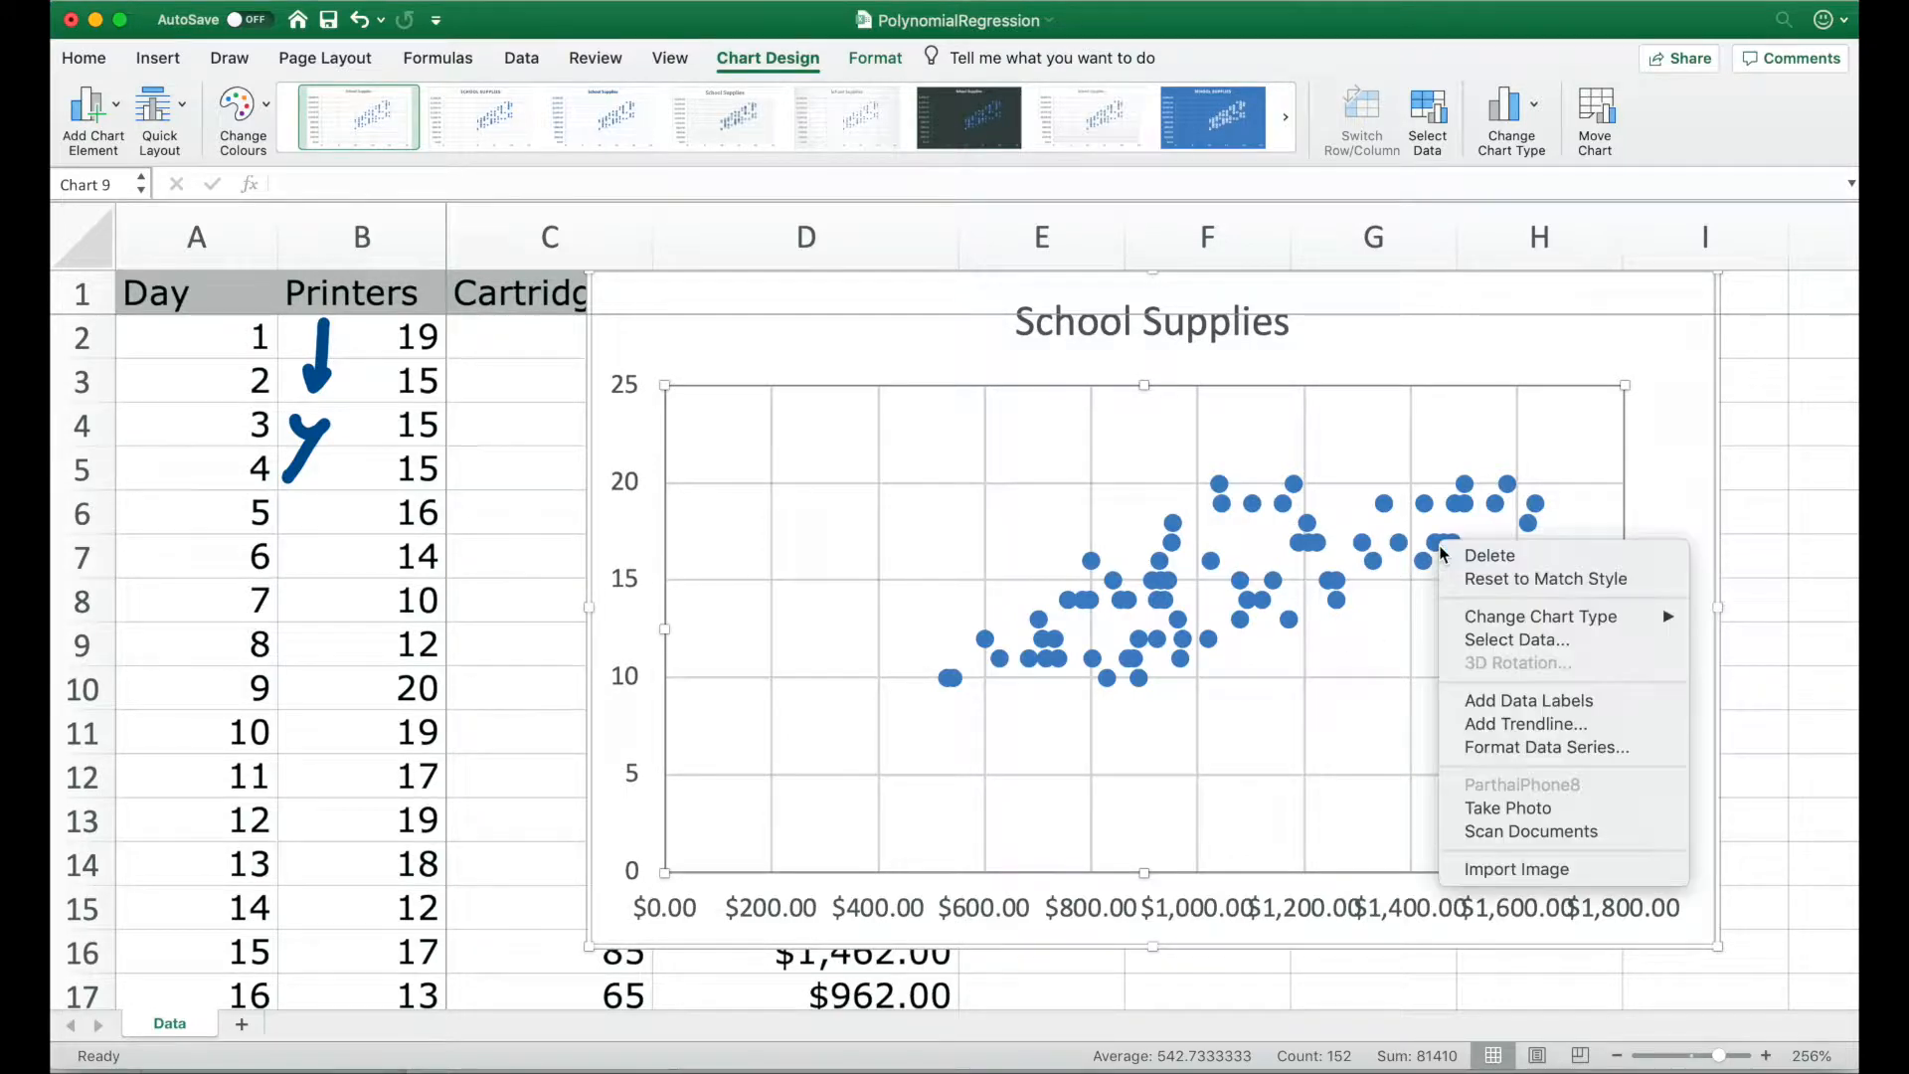
left_click(1486, 724)
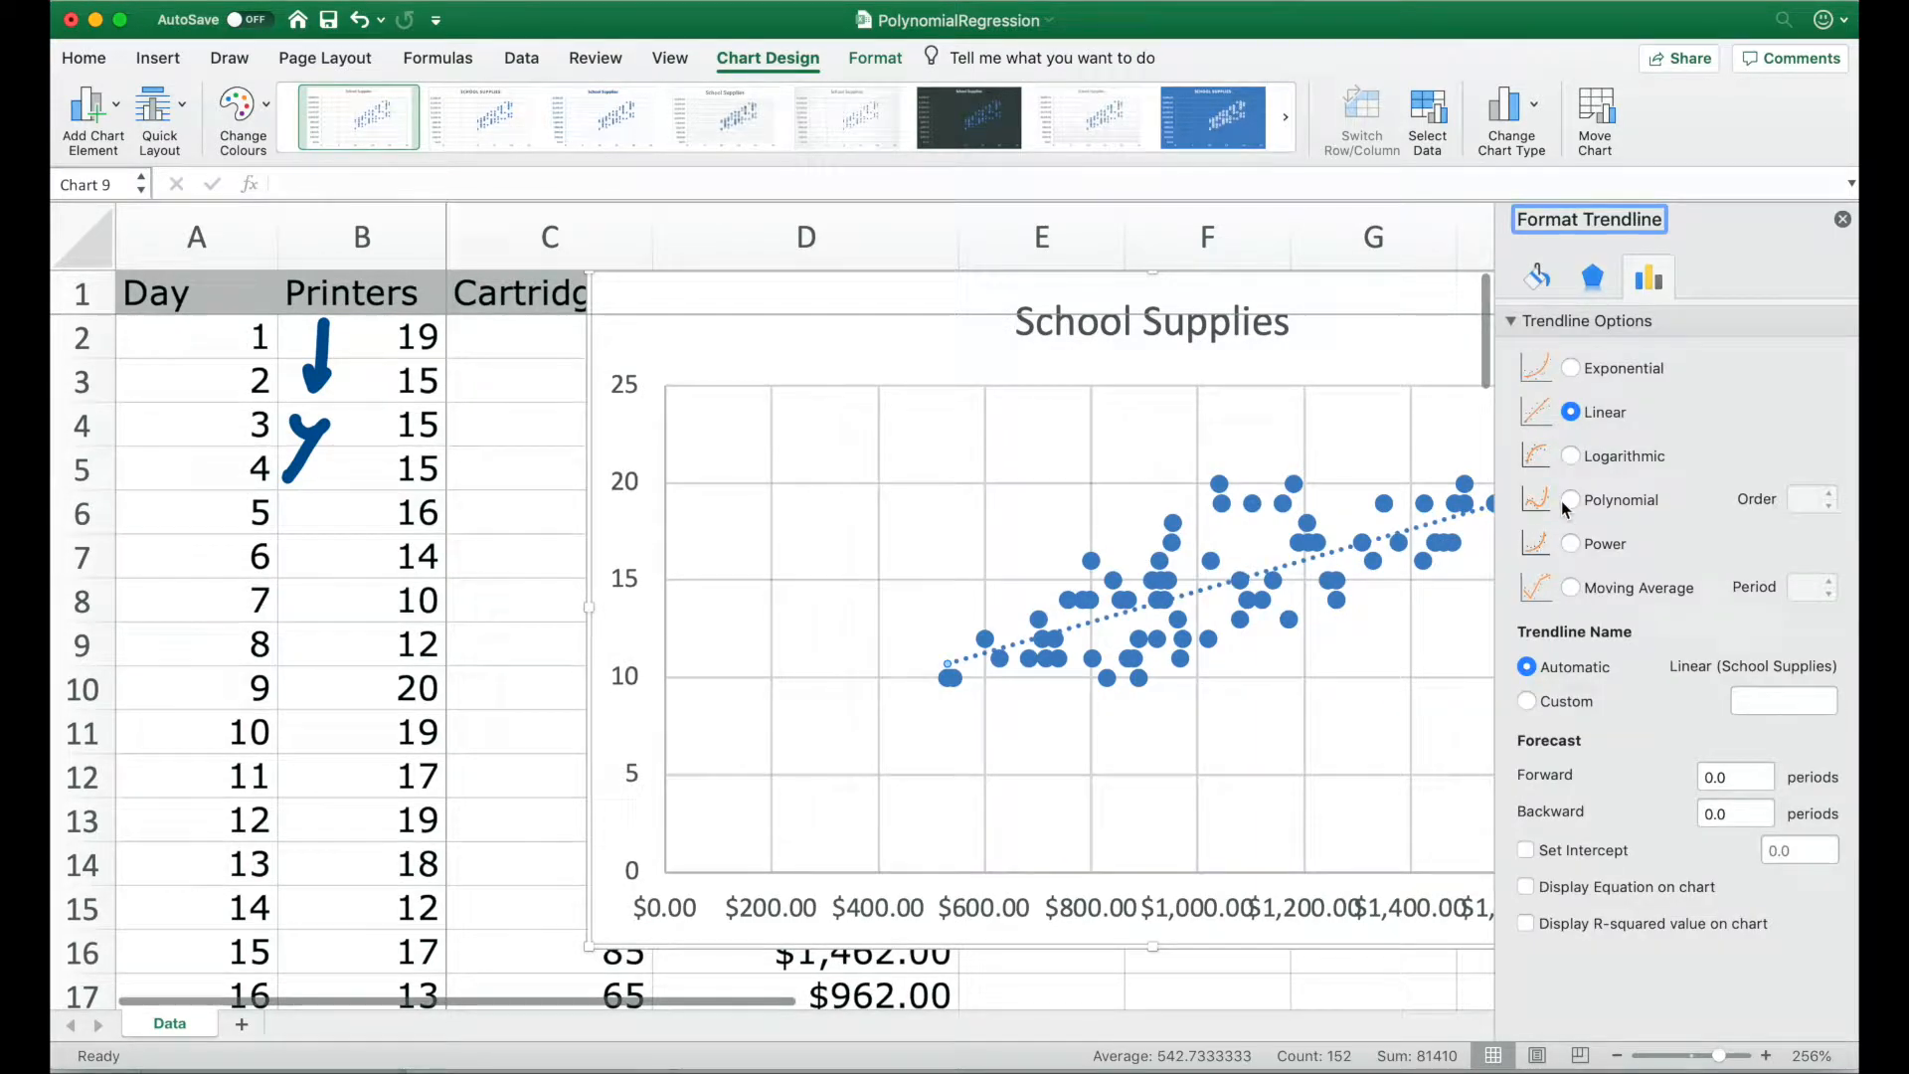
left_click(1571, 500)
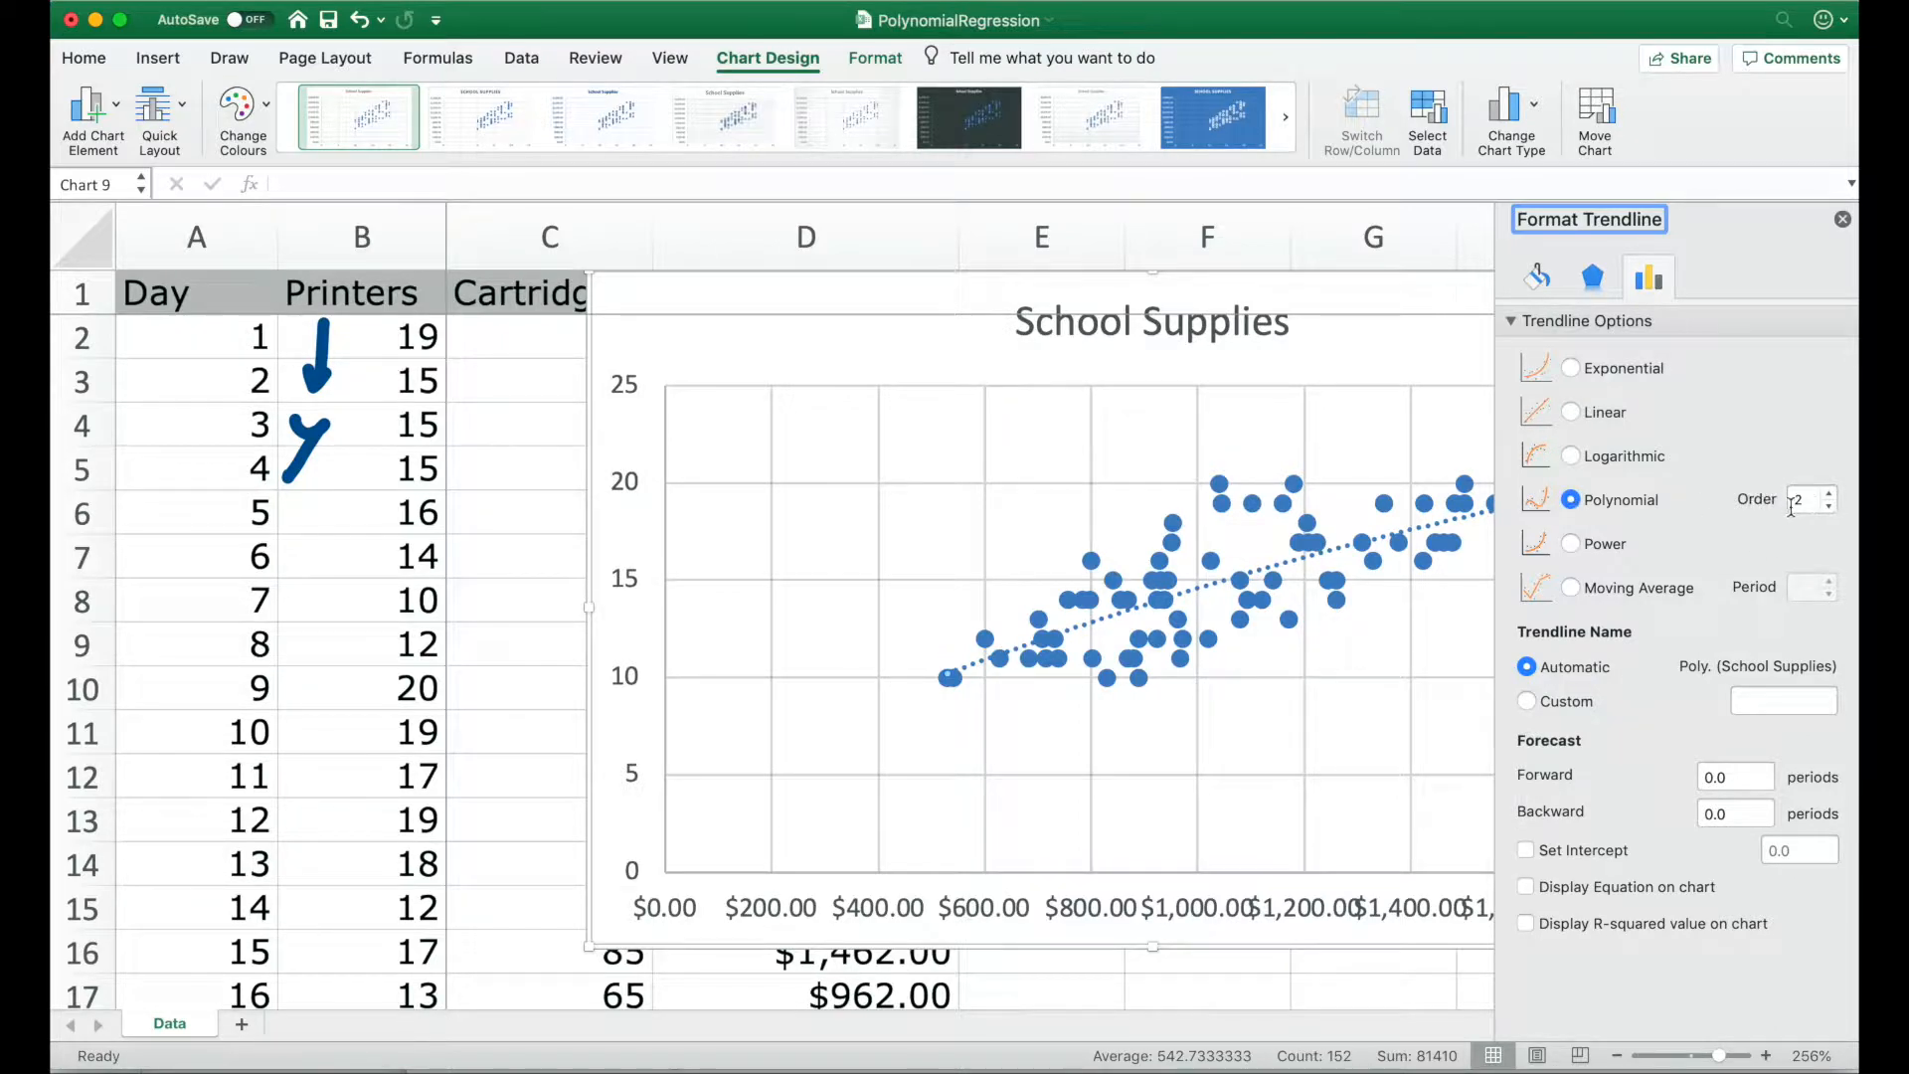
Recolour the blue pen to dark pink, ink a dot on the chart above the trendline, and leave drawing mode.
left_click(235, 62)
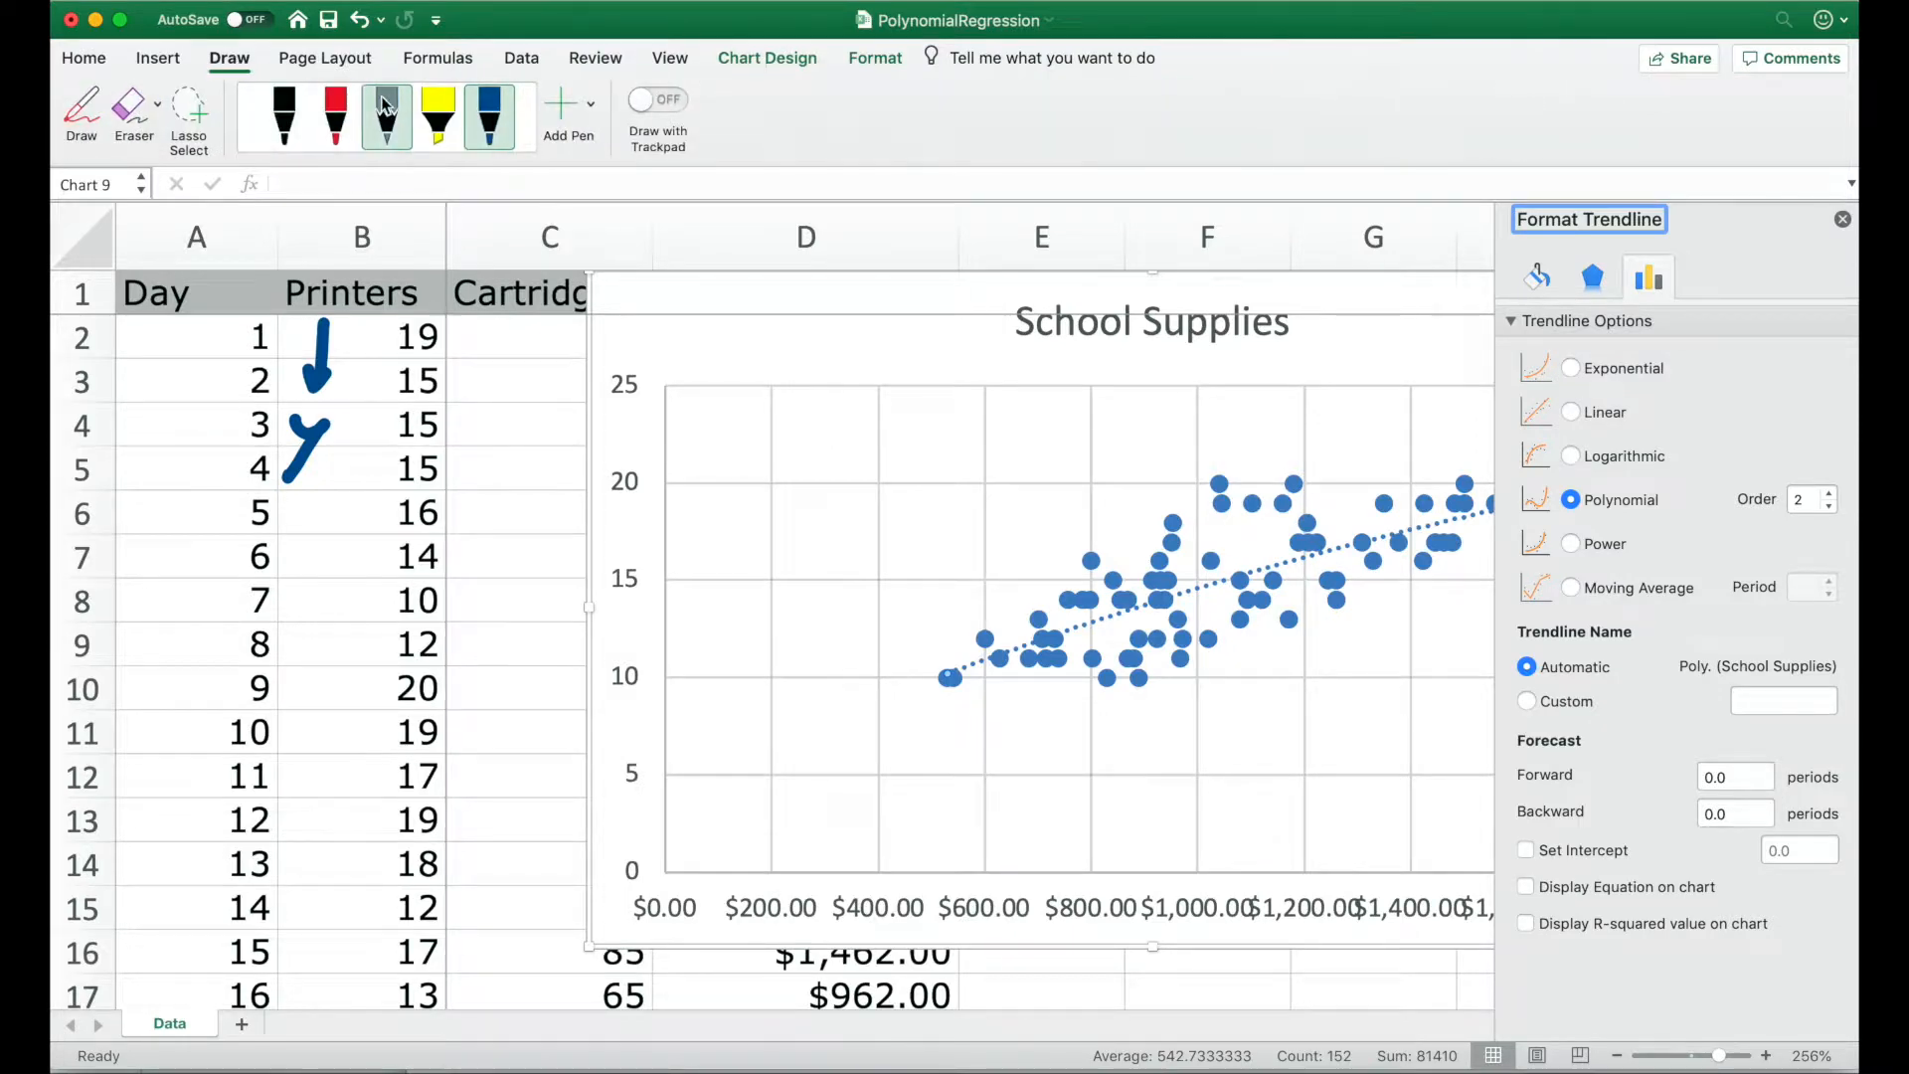
left_click(492, 125)
left_click(514, 385)
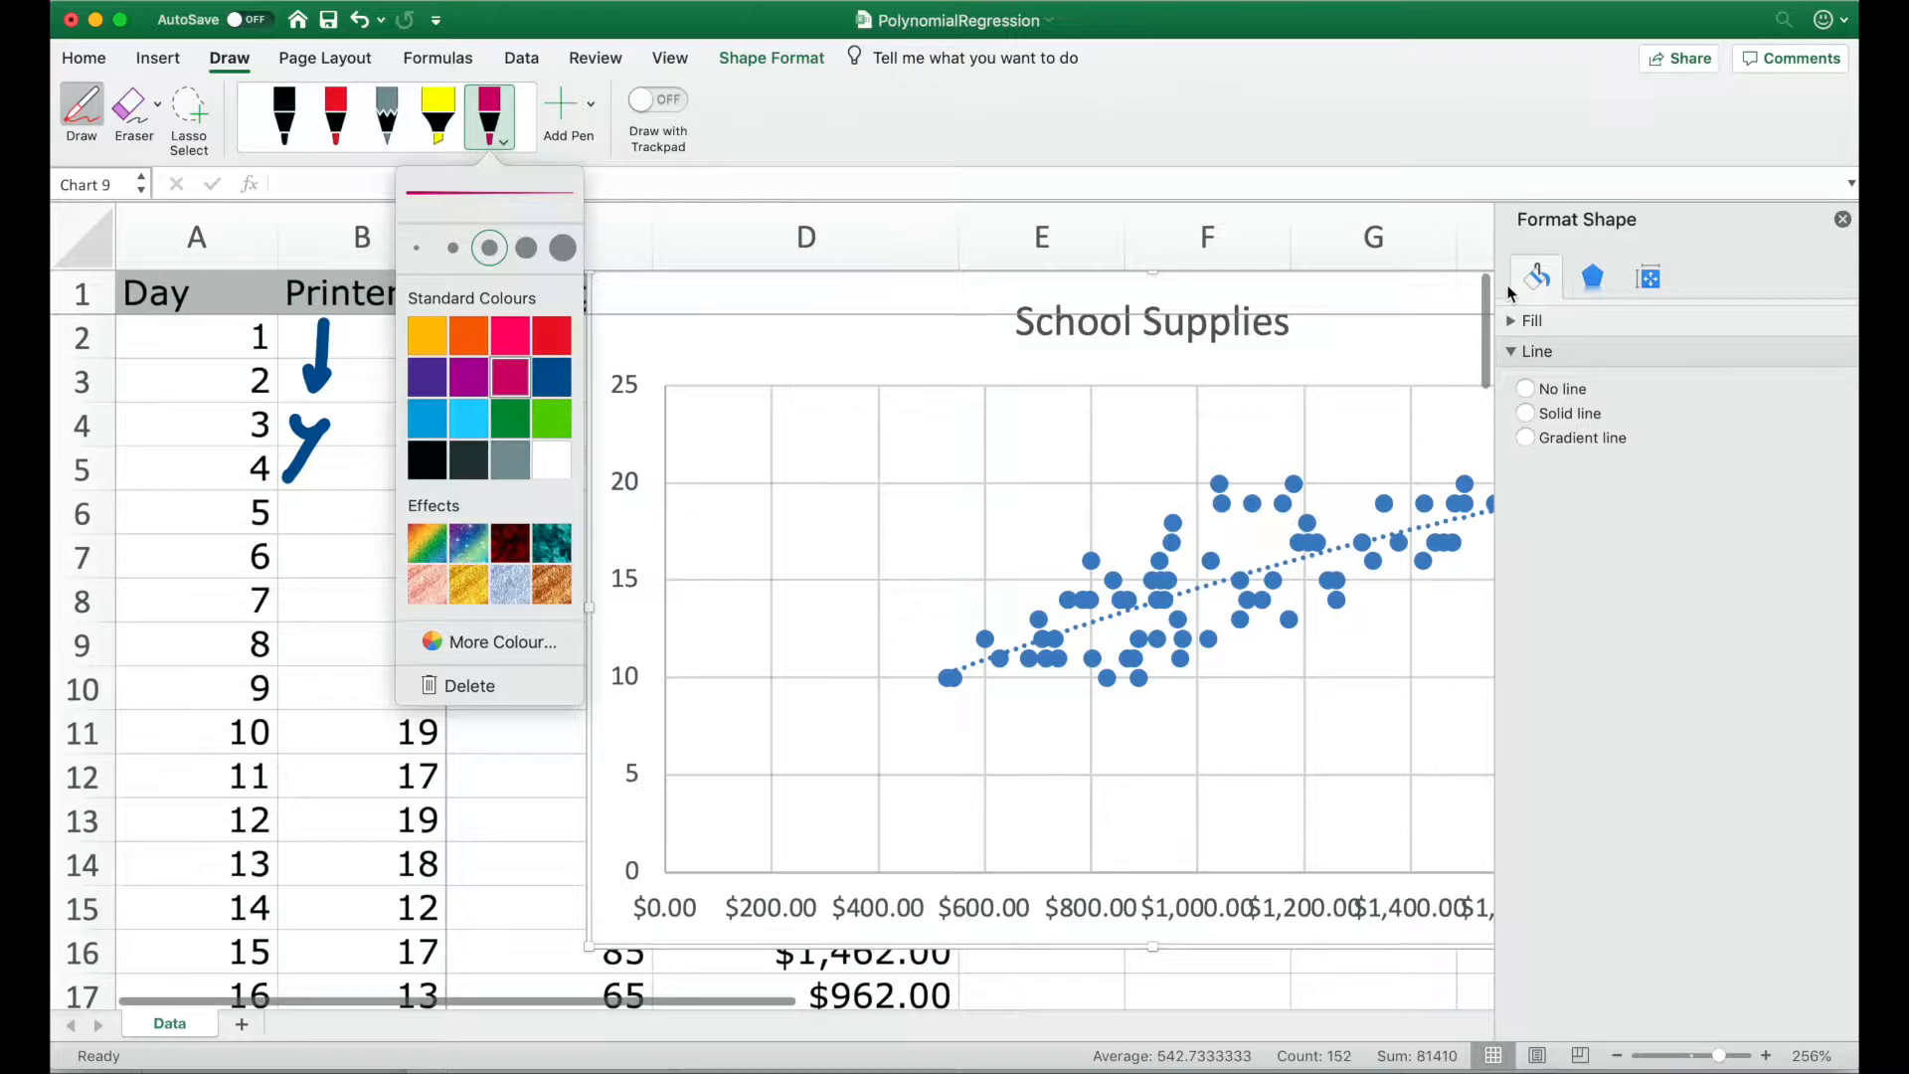
left_click(1389, 451)
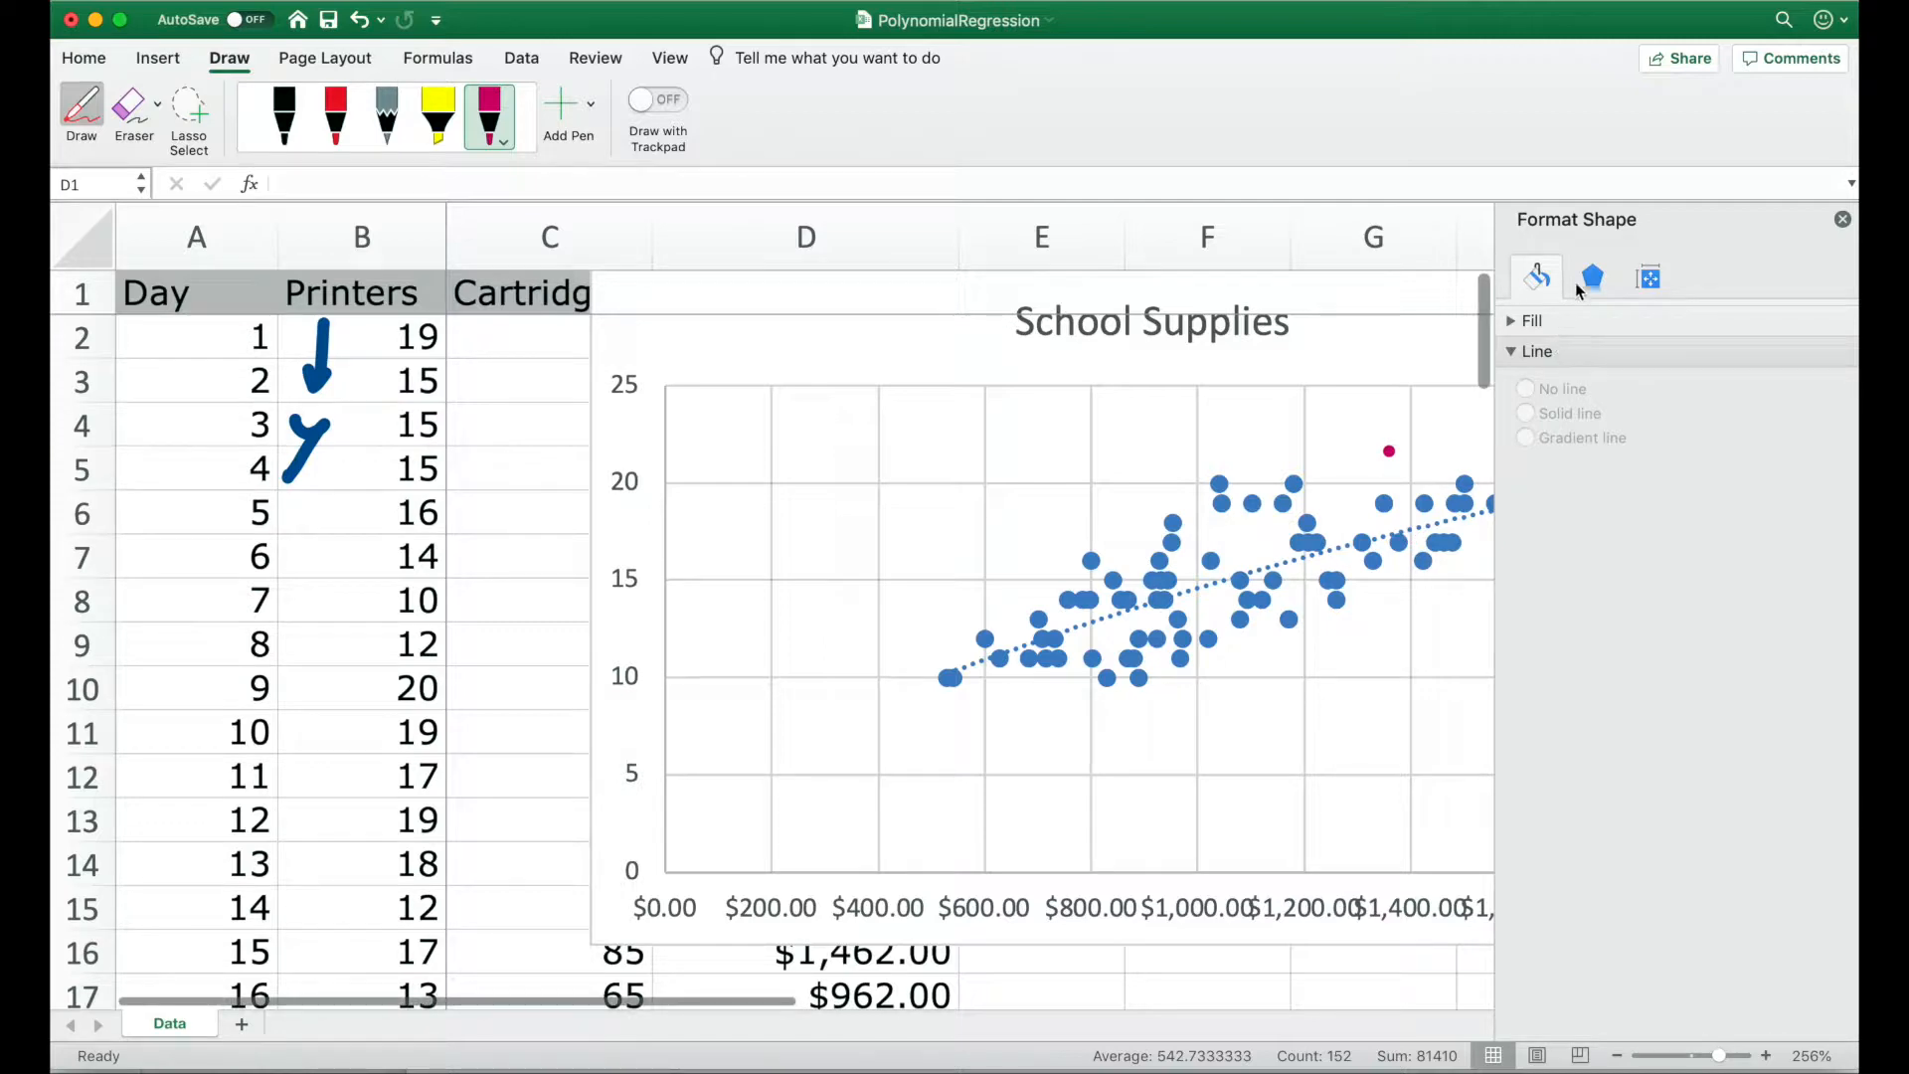
left_click(1842, 219)
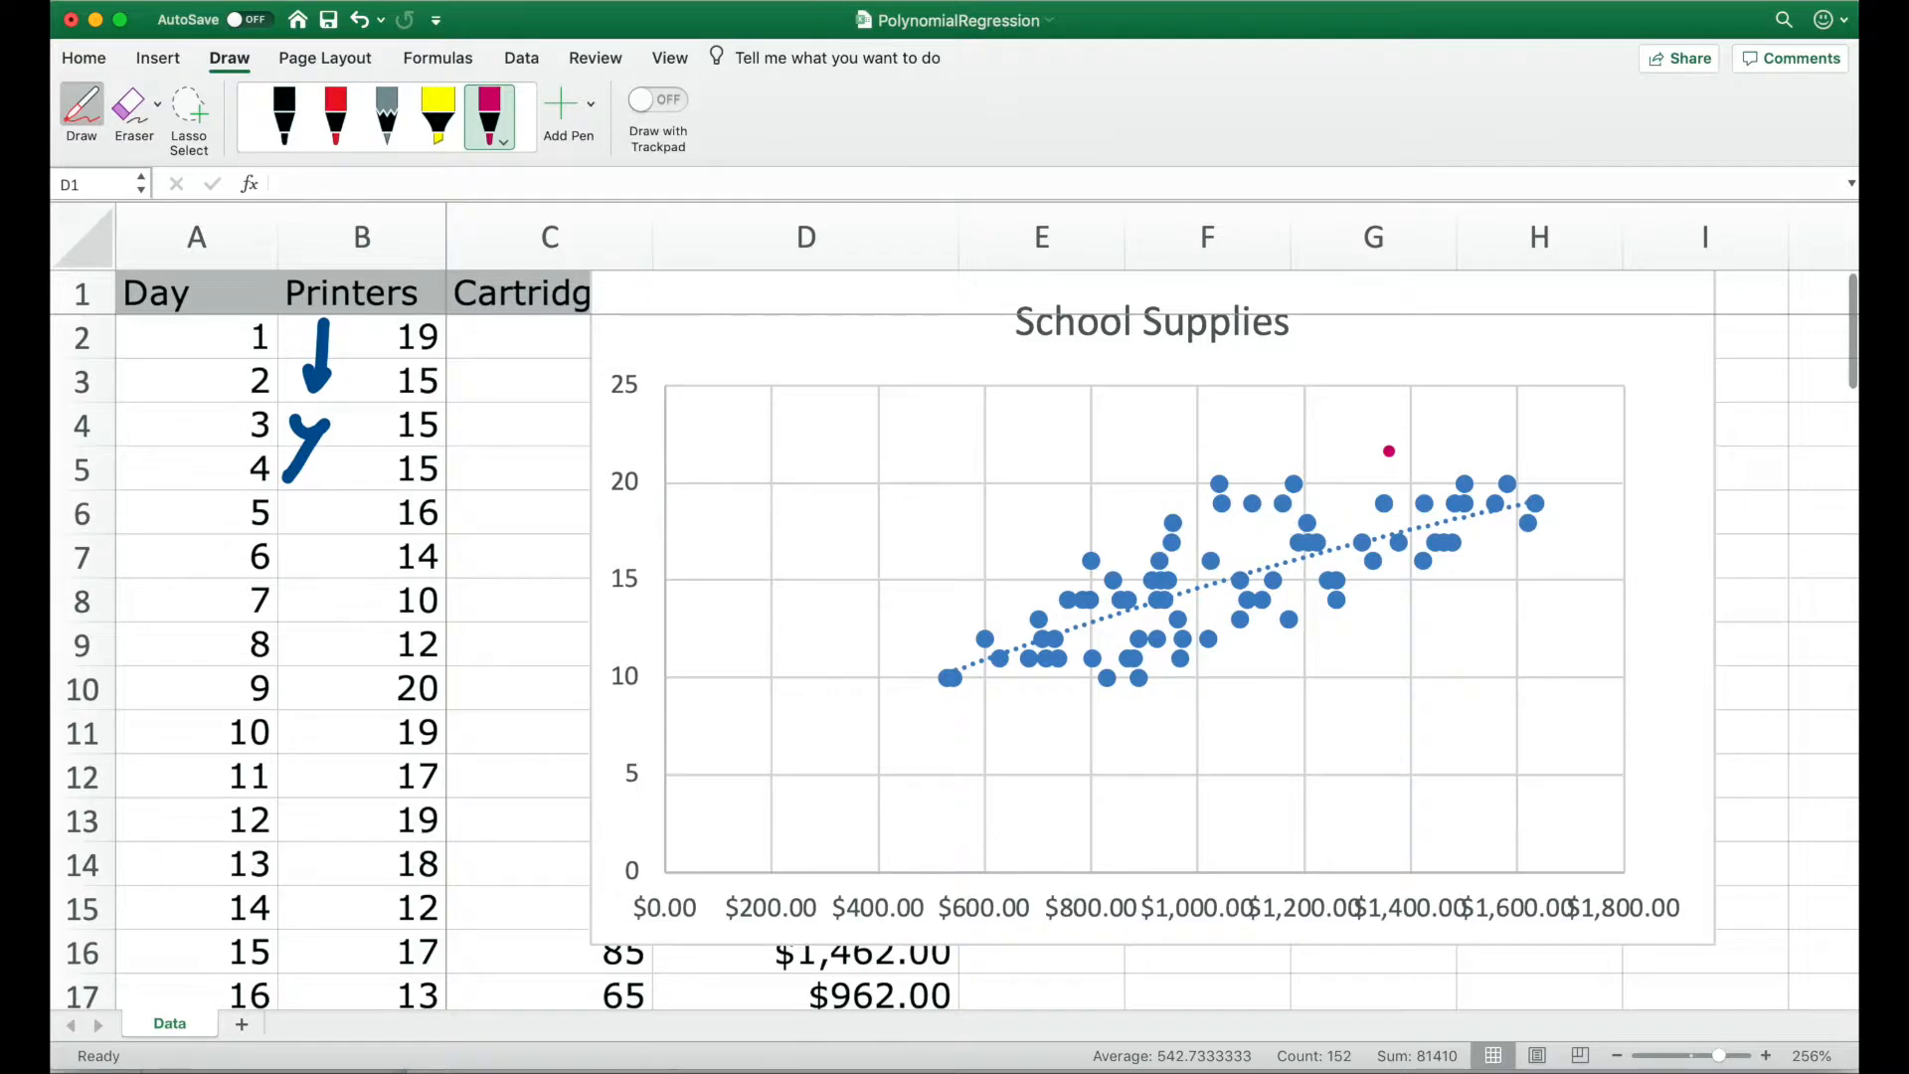
left_click(212, 1)
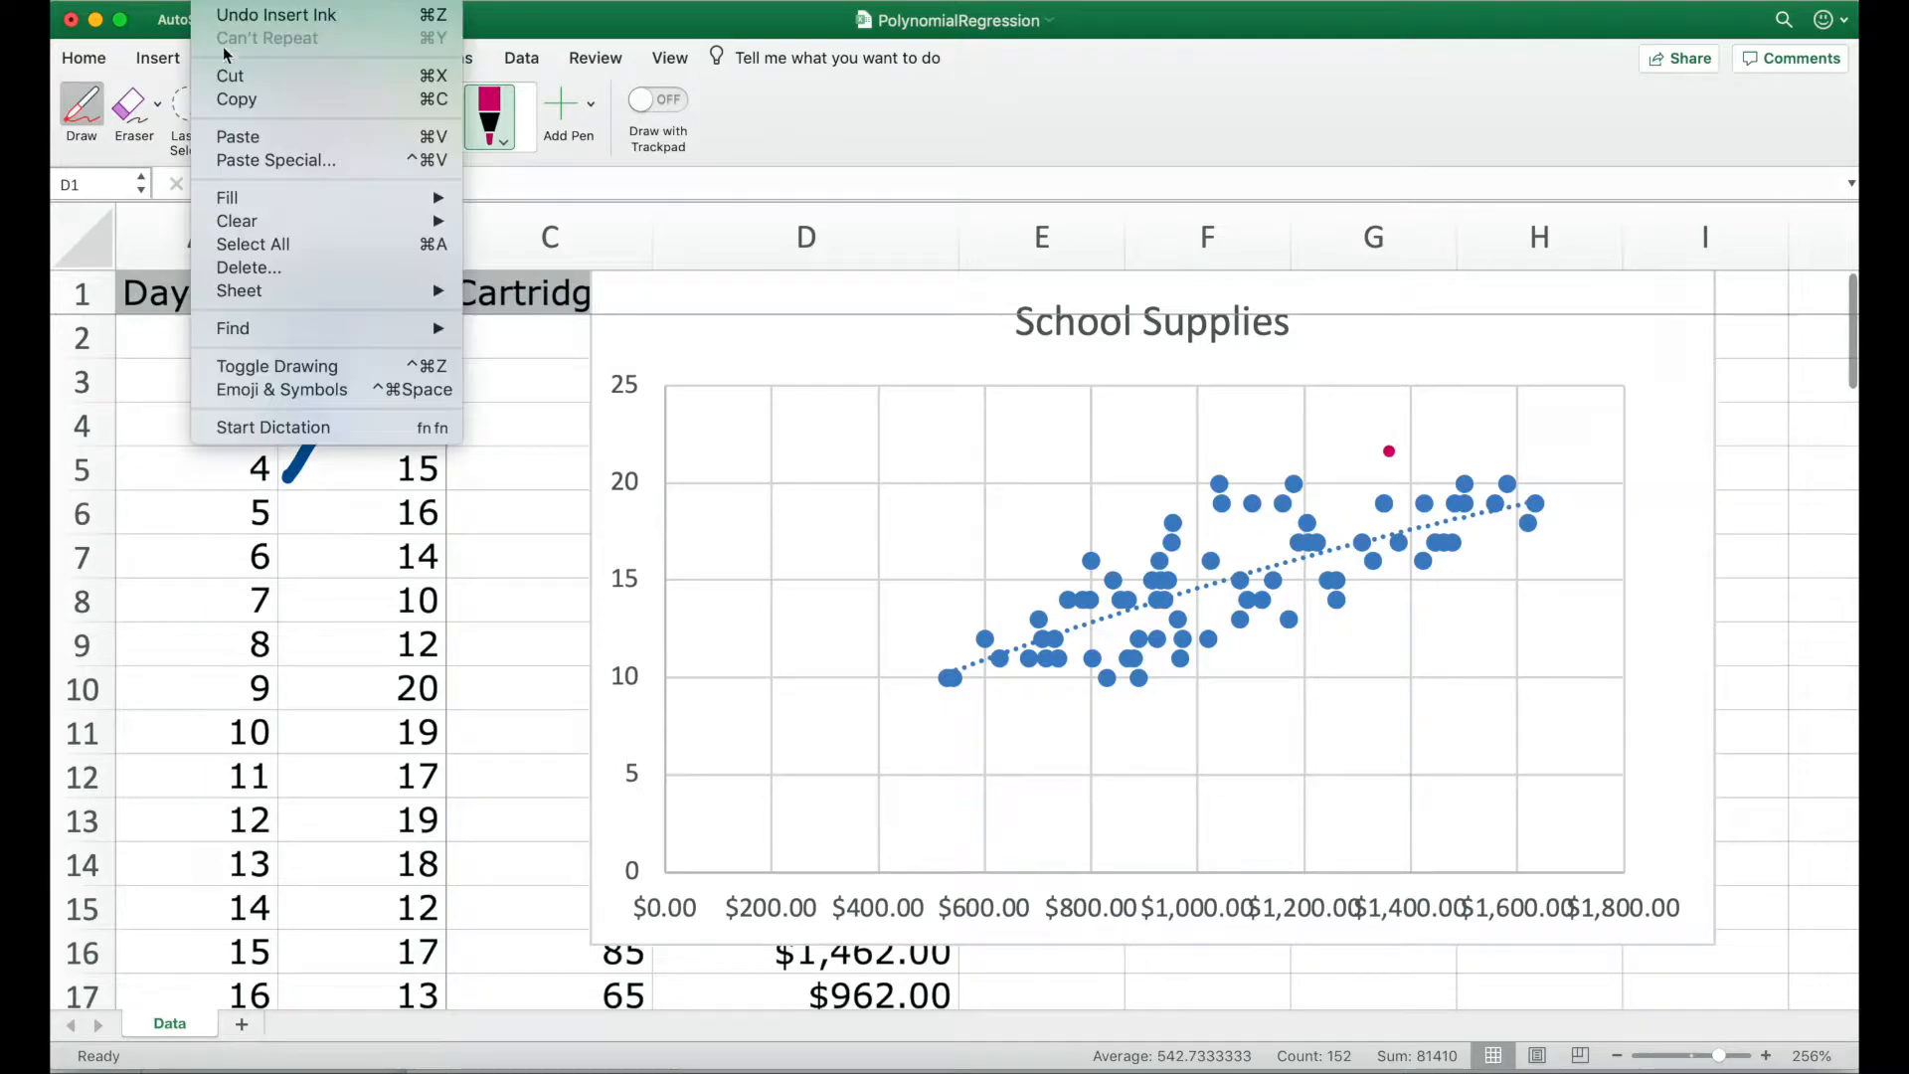
left_click(277, 365)
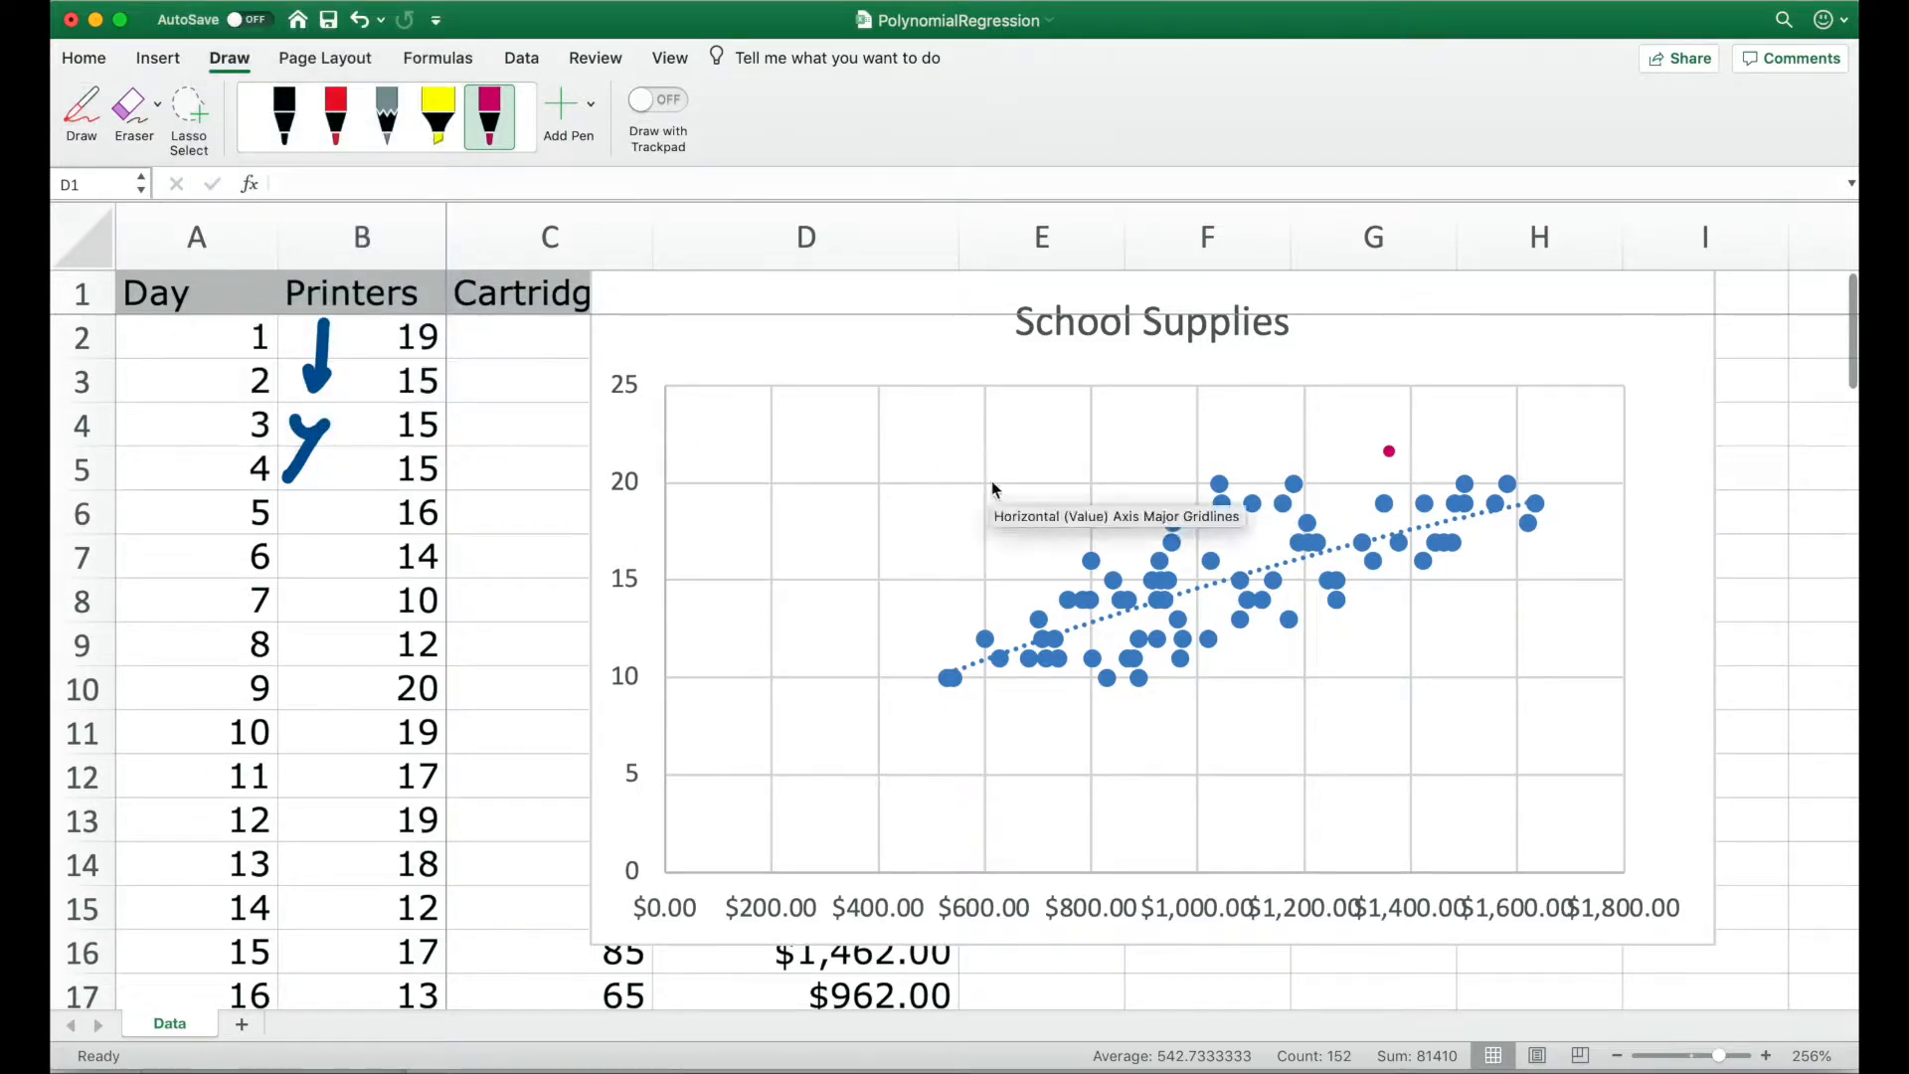
Set the trendline's polynomial order to 4 and display its equation on the chart.
right_click(1449, 527)
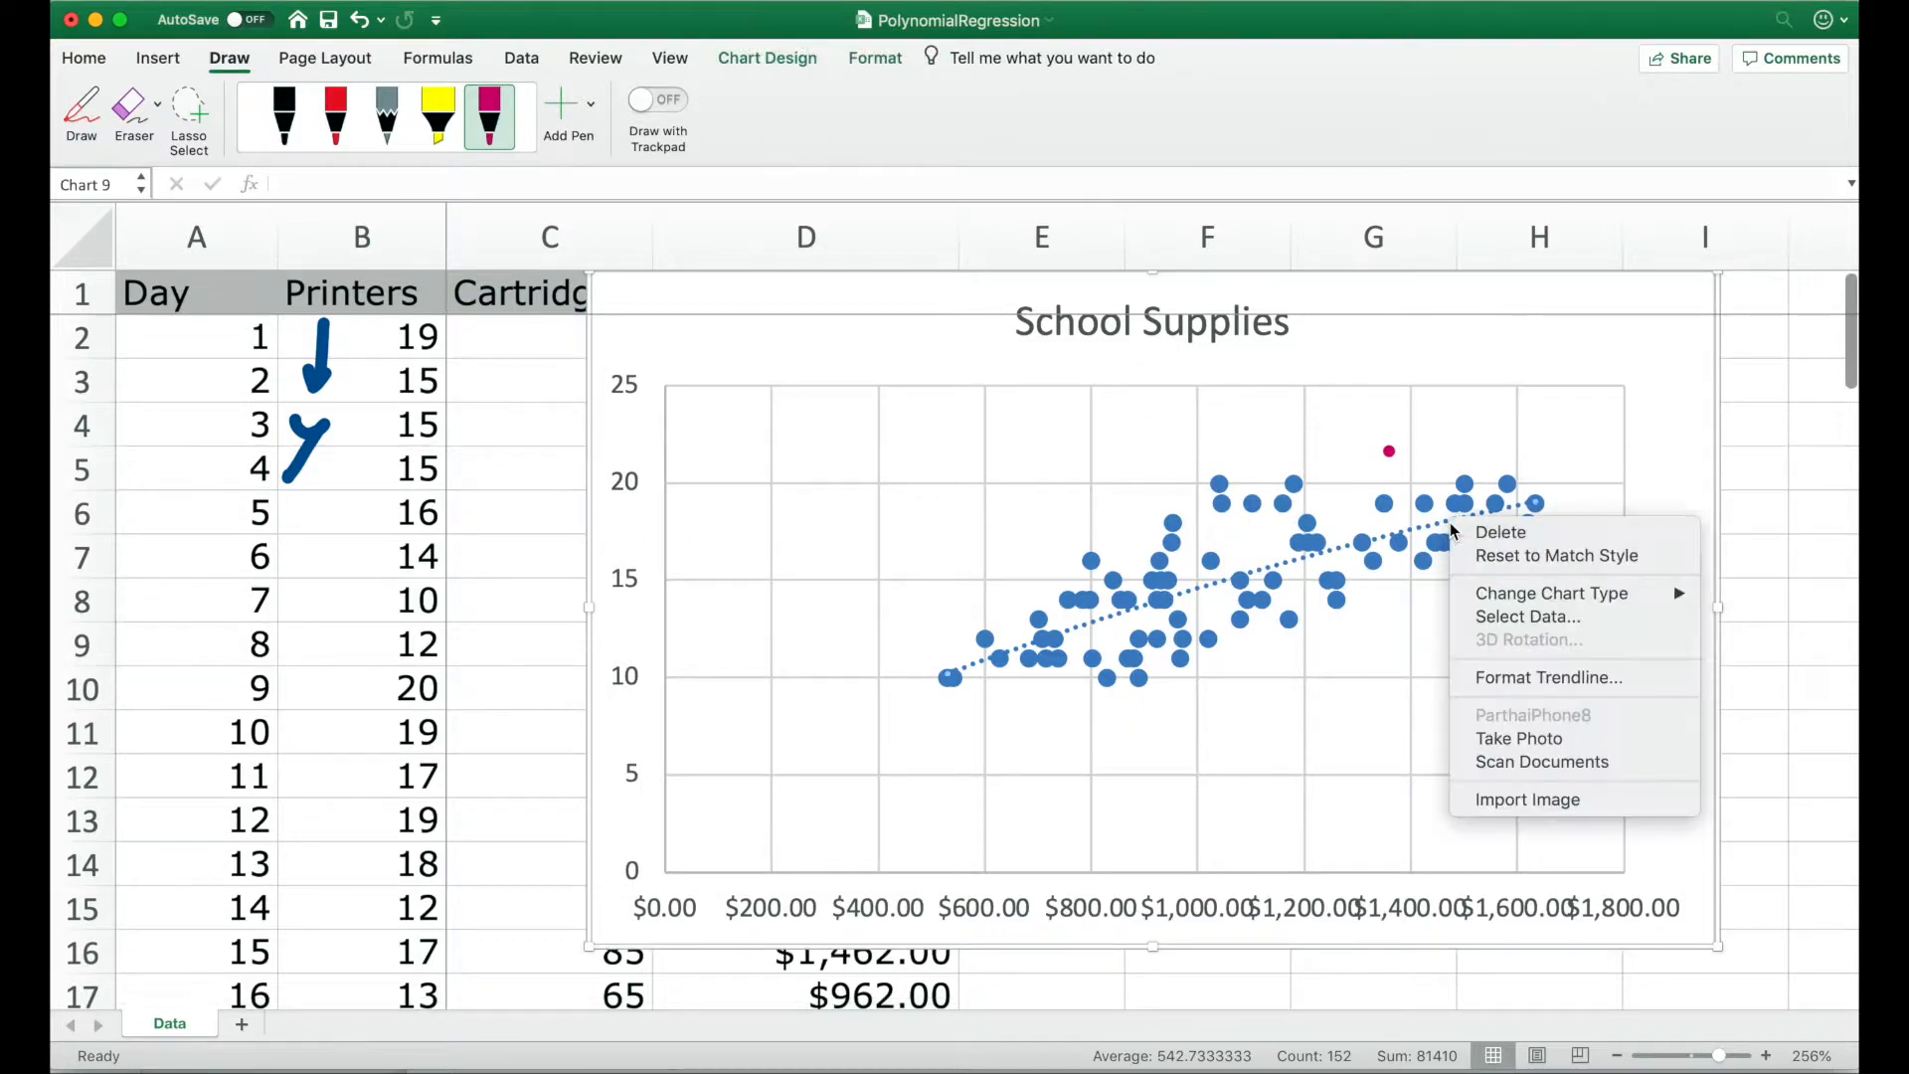
left_click(1518, 676)
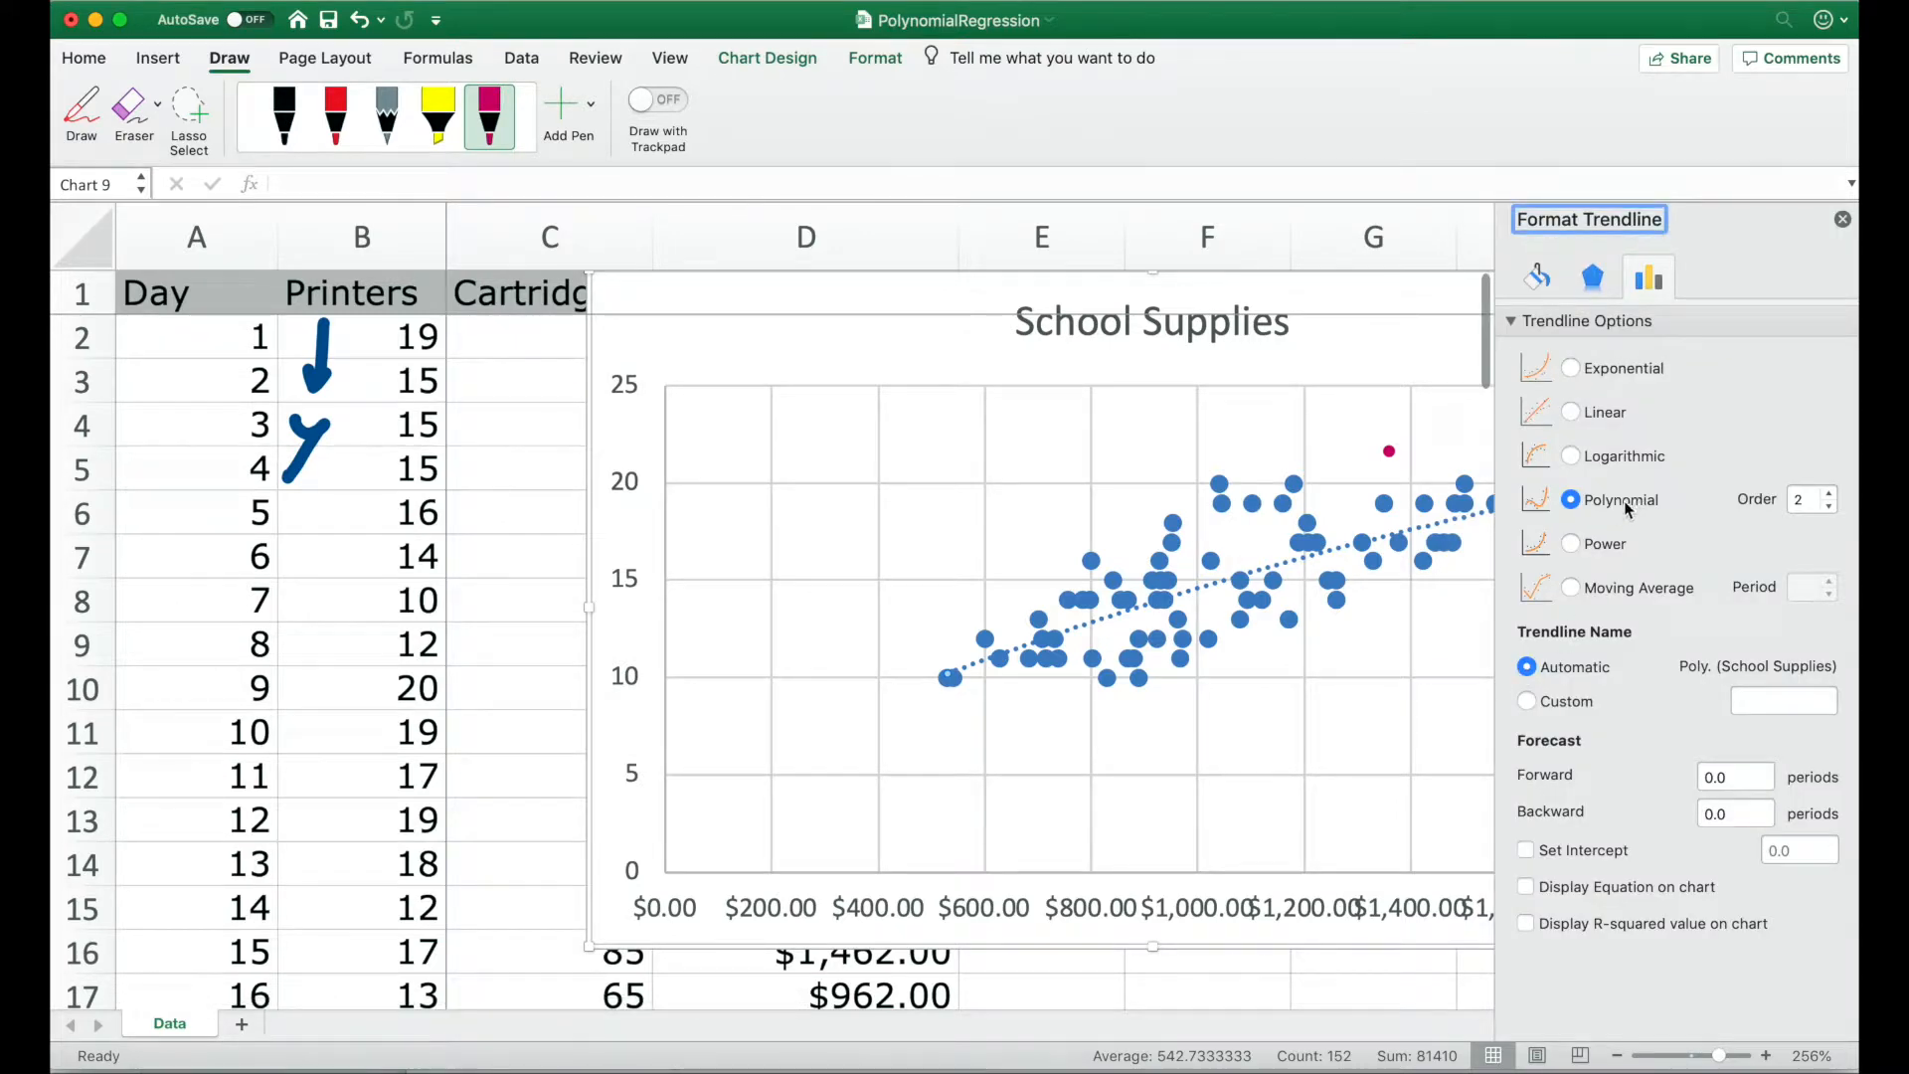
left_click(1830, 495)
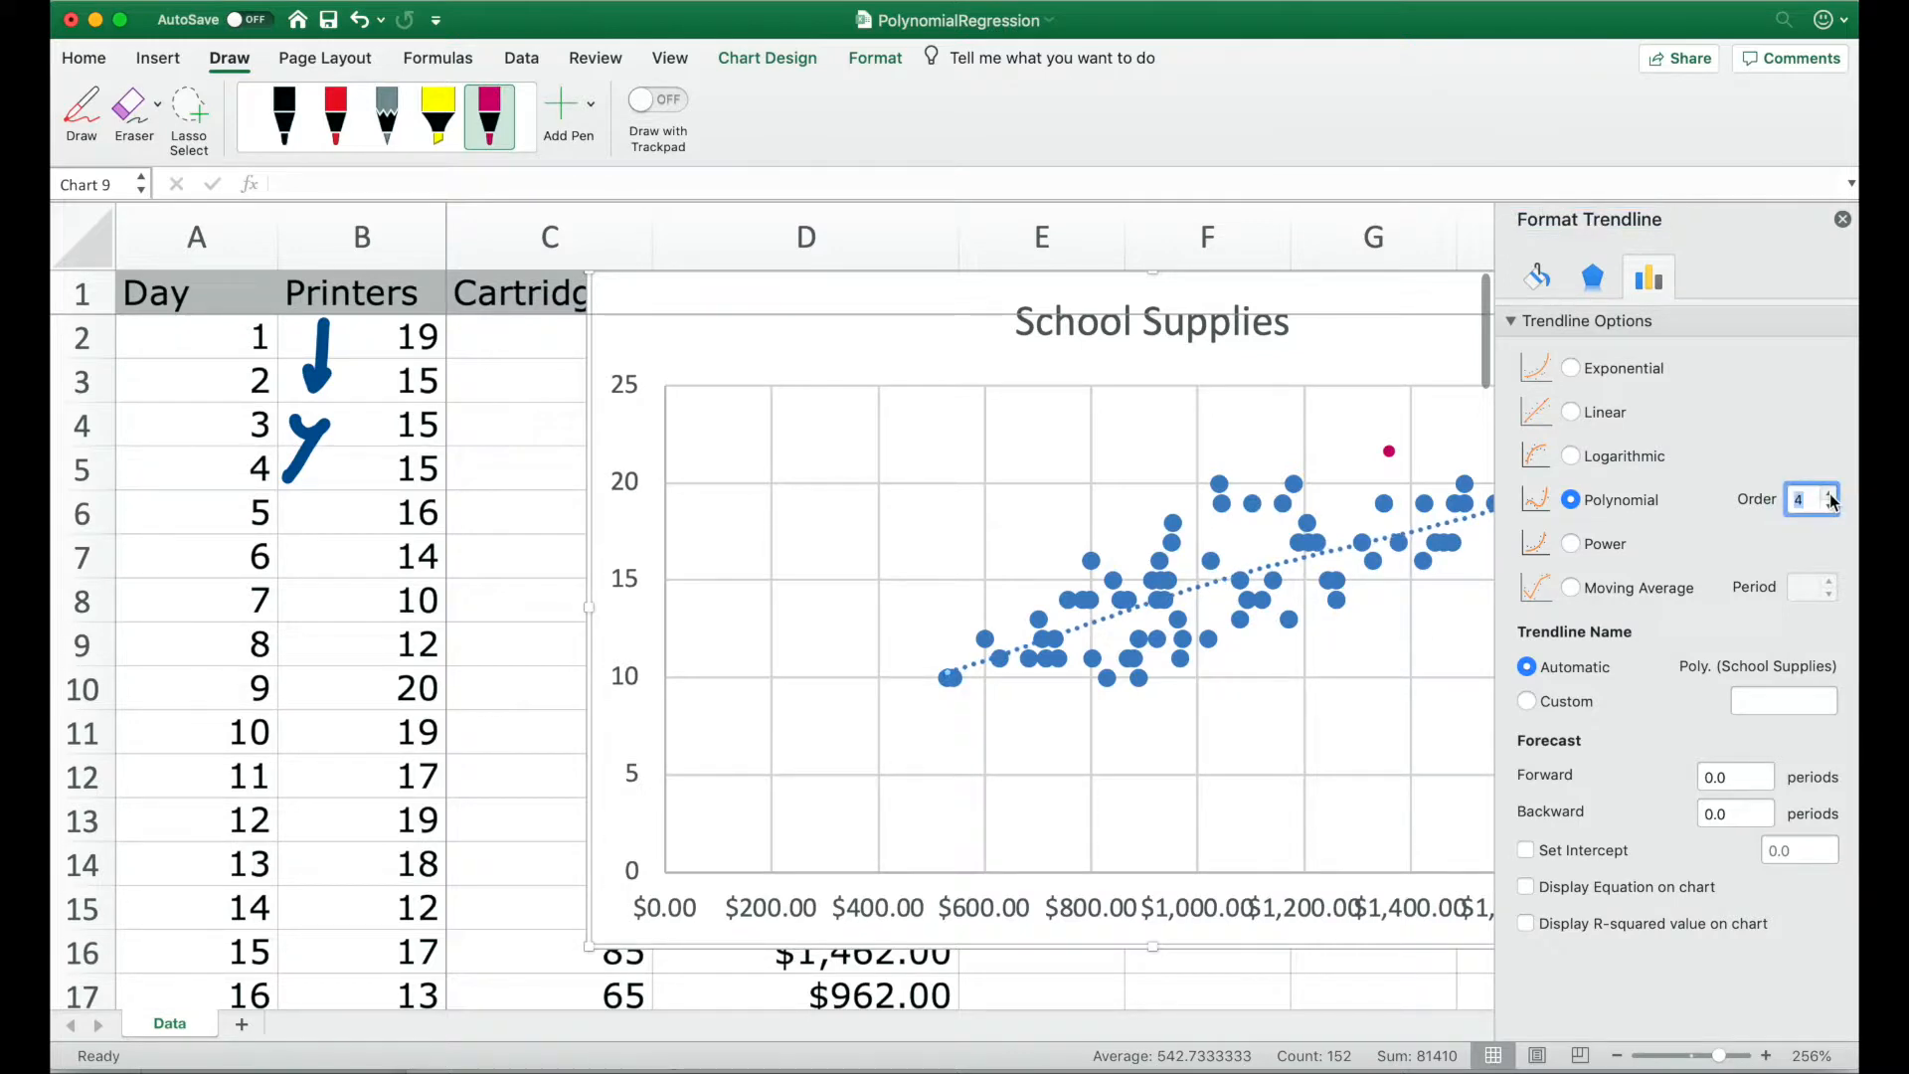
left_click(1551, 887)
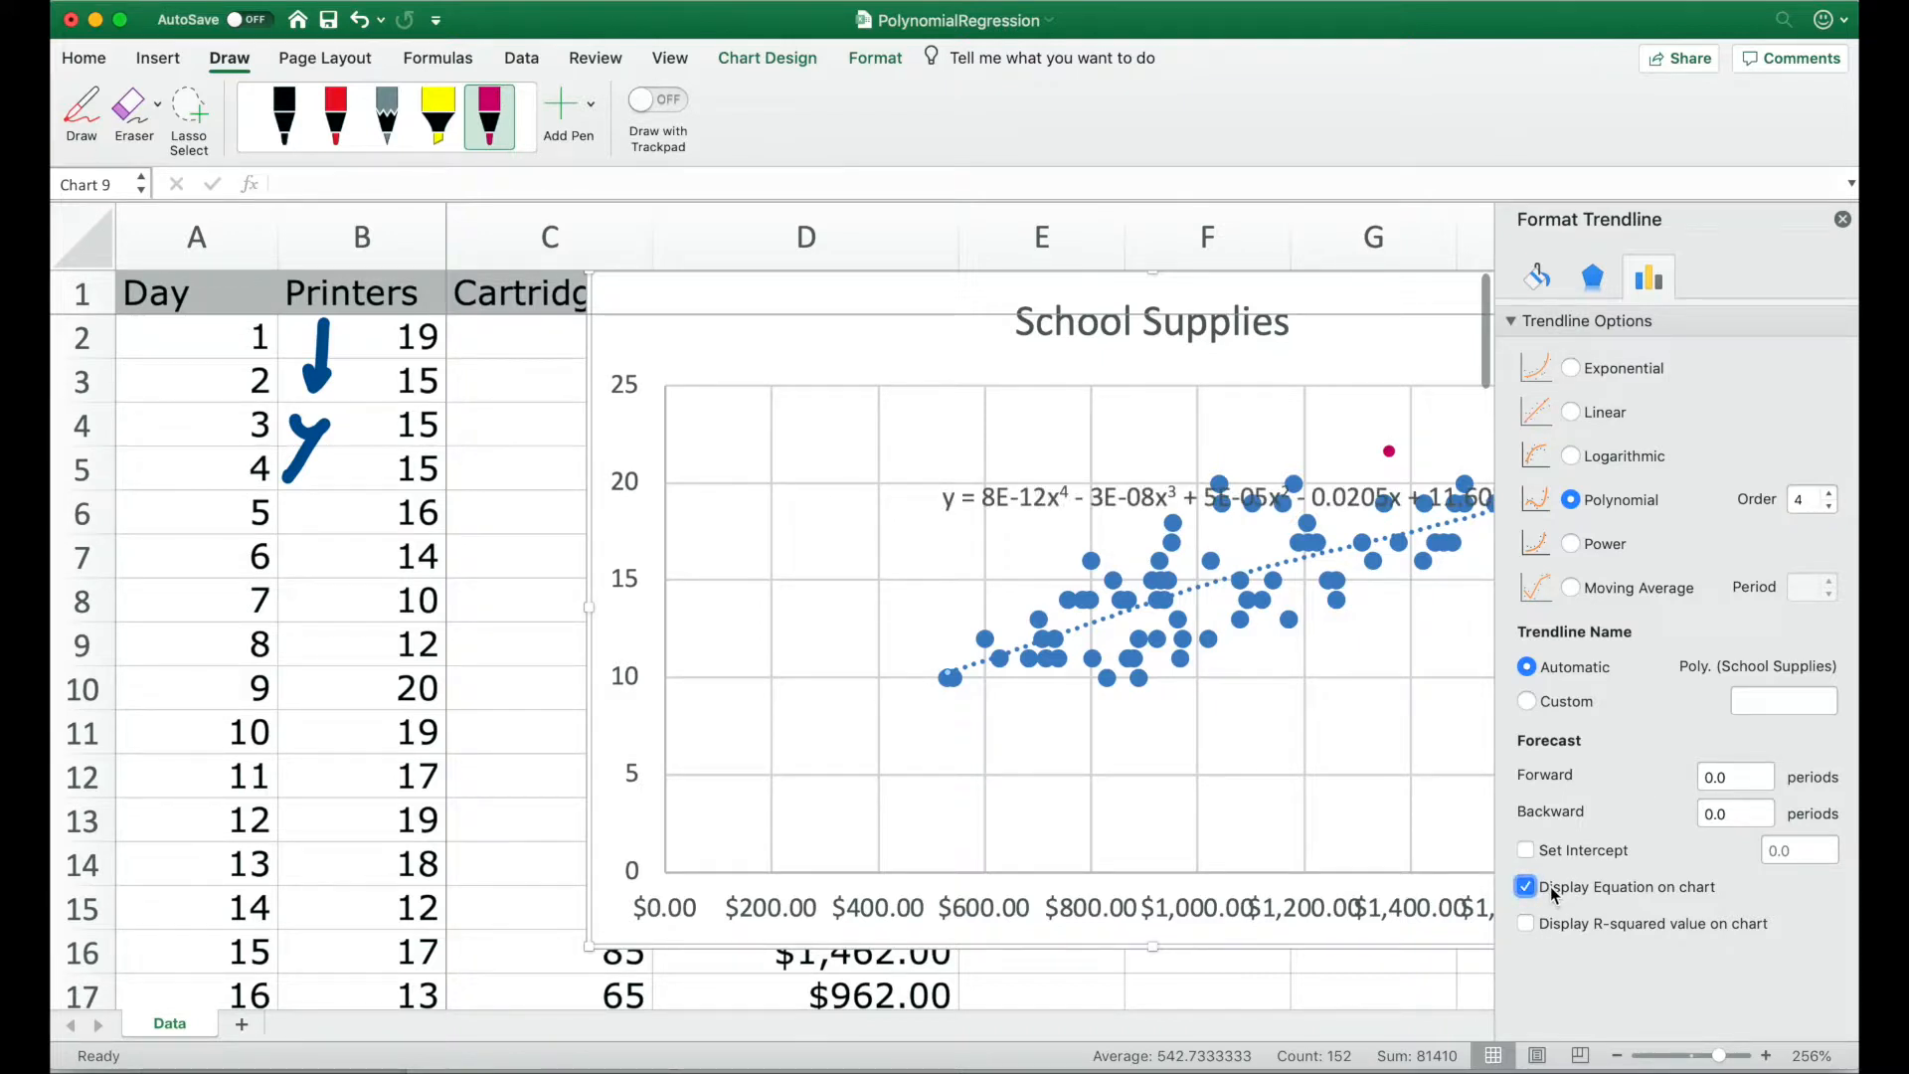
Move the trendline equation to the upper-left area of the plot, clear of the data points, and set the polynomial order to 3.
left_click(1074, 497)
left_click_drag(1090, 474, 833, 402)
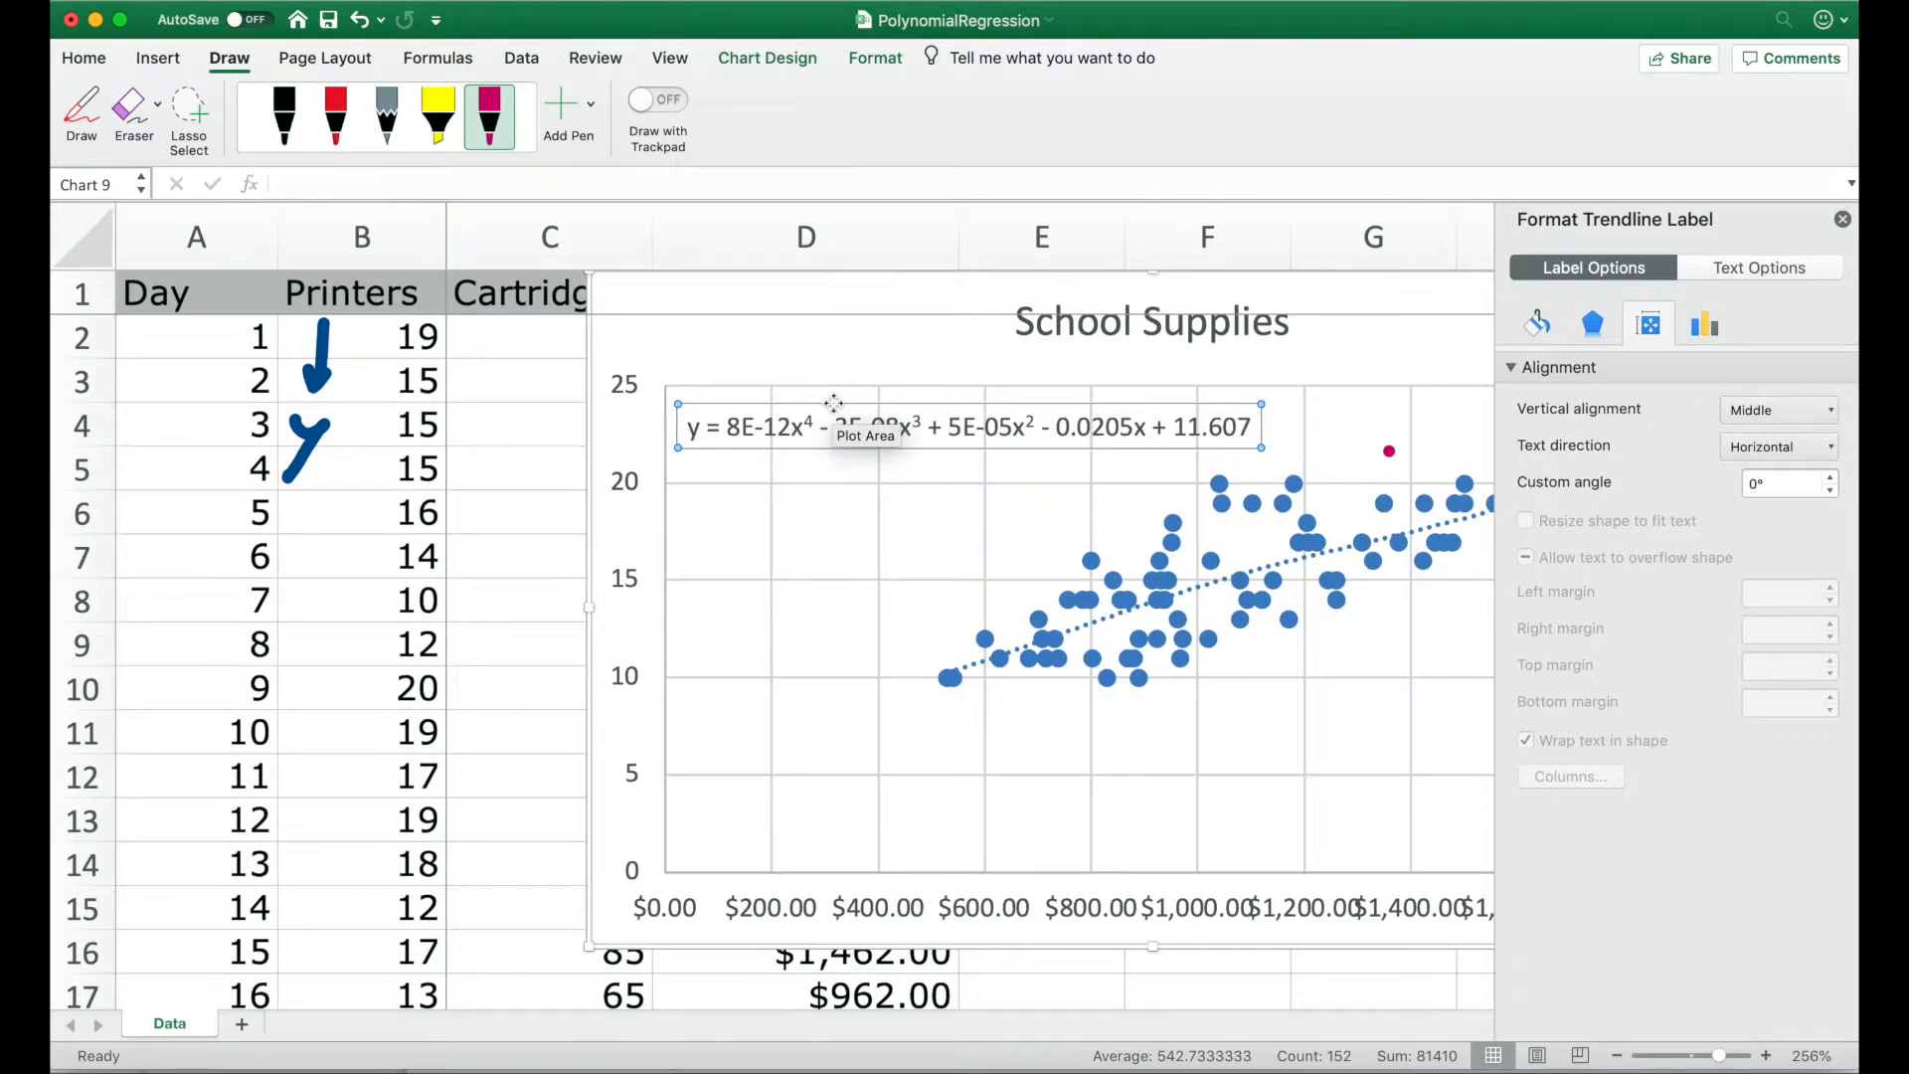
left_click(1271, 573)
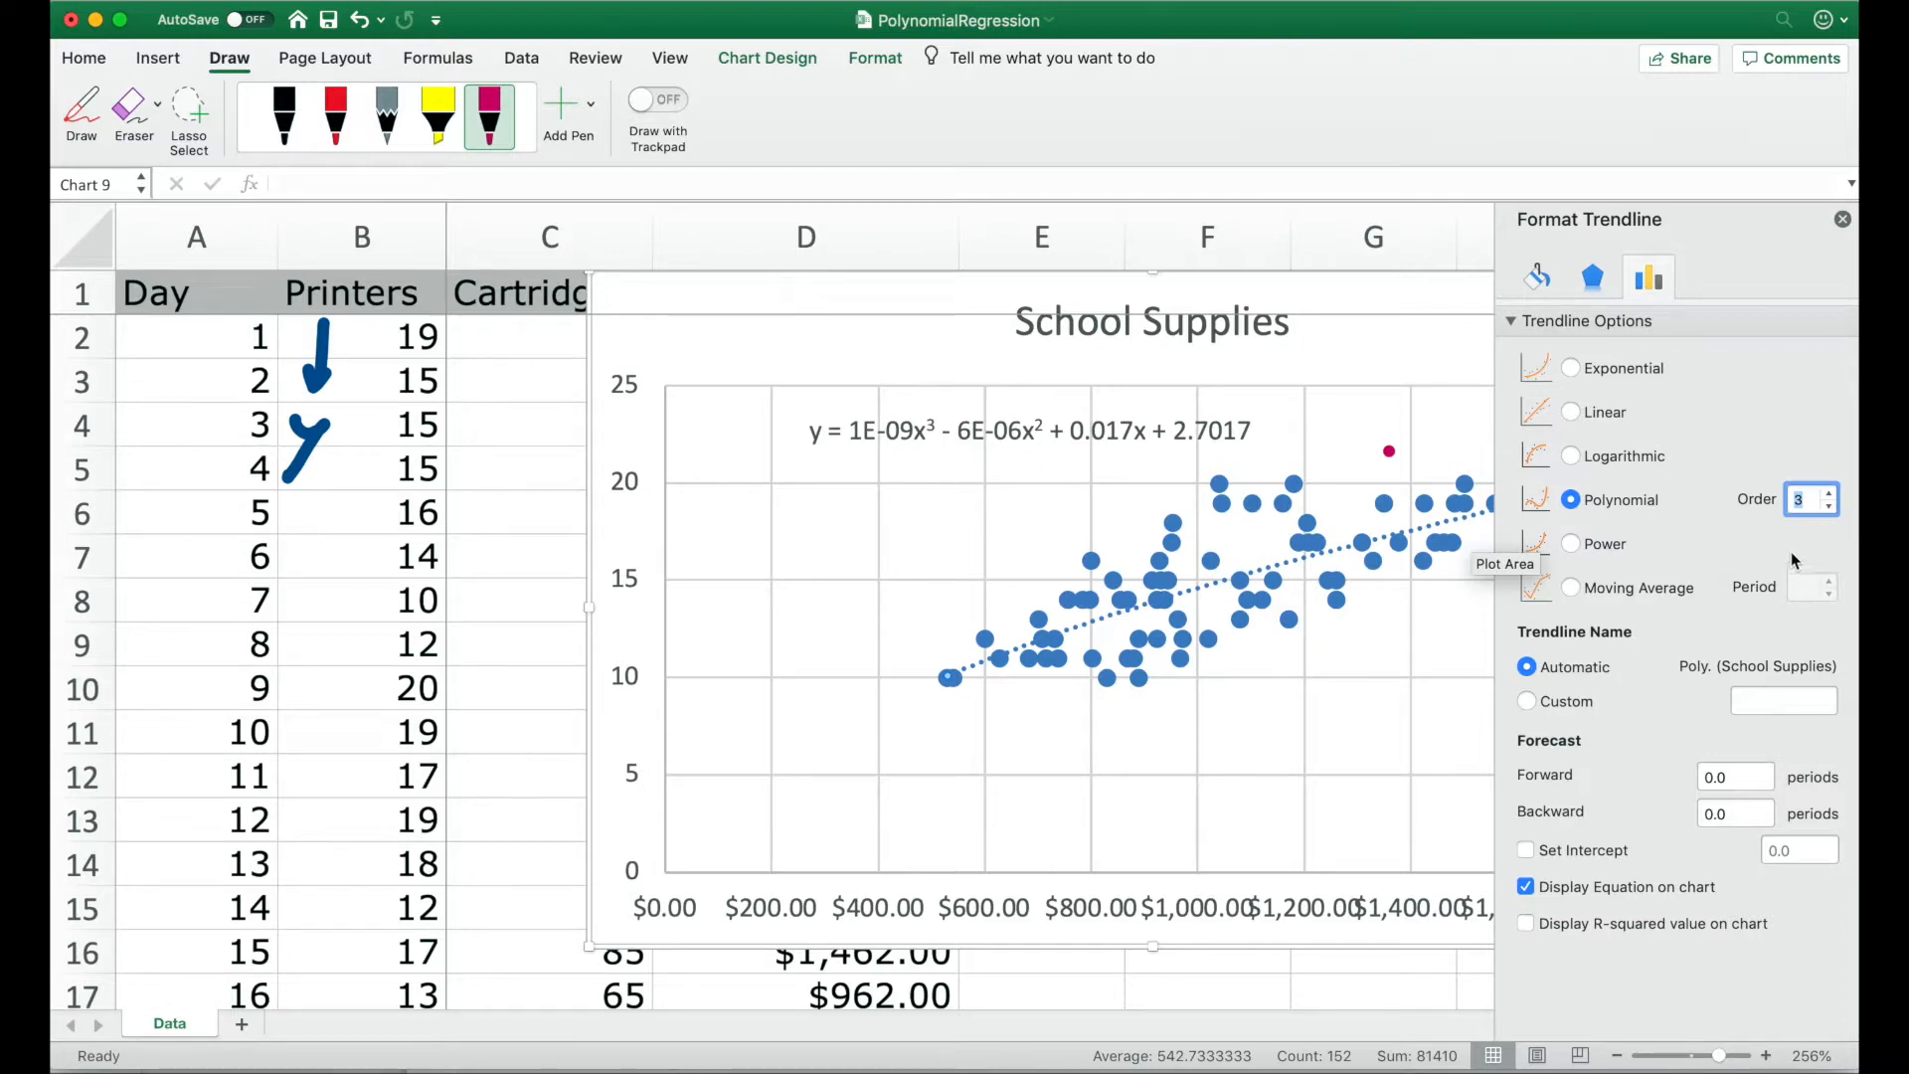
left_click(1842, 221)
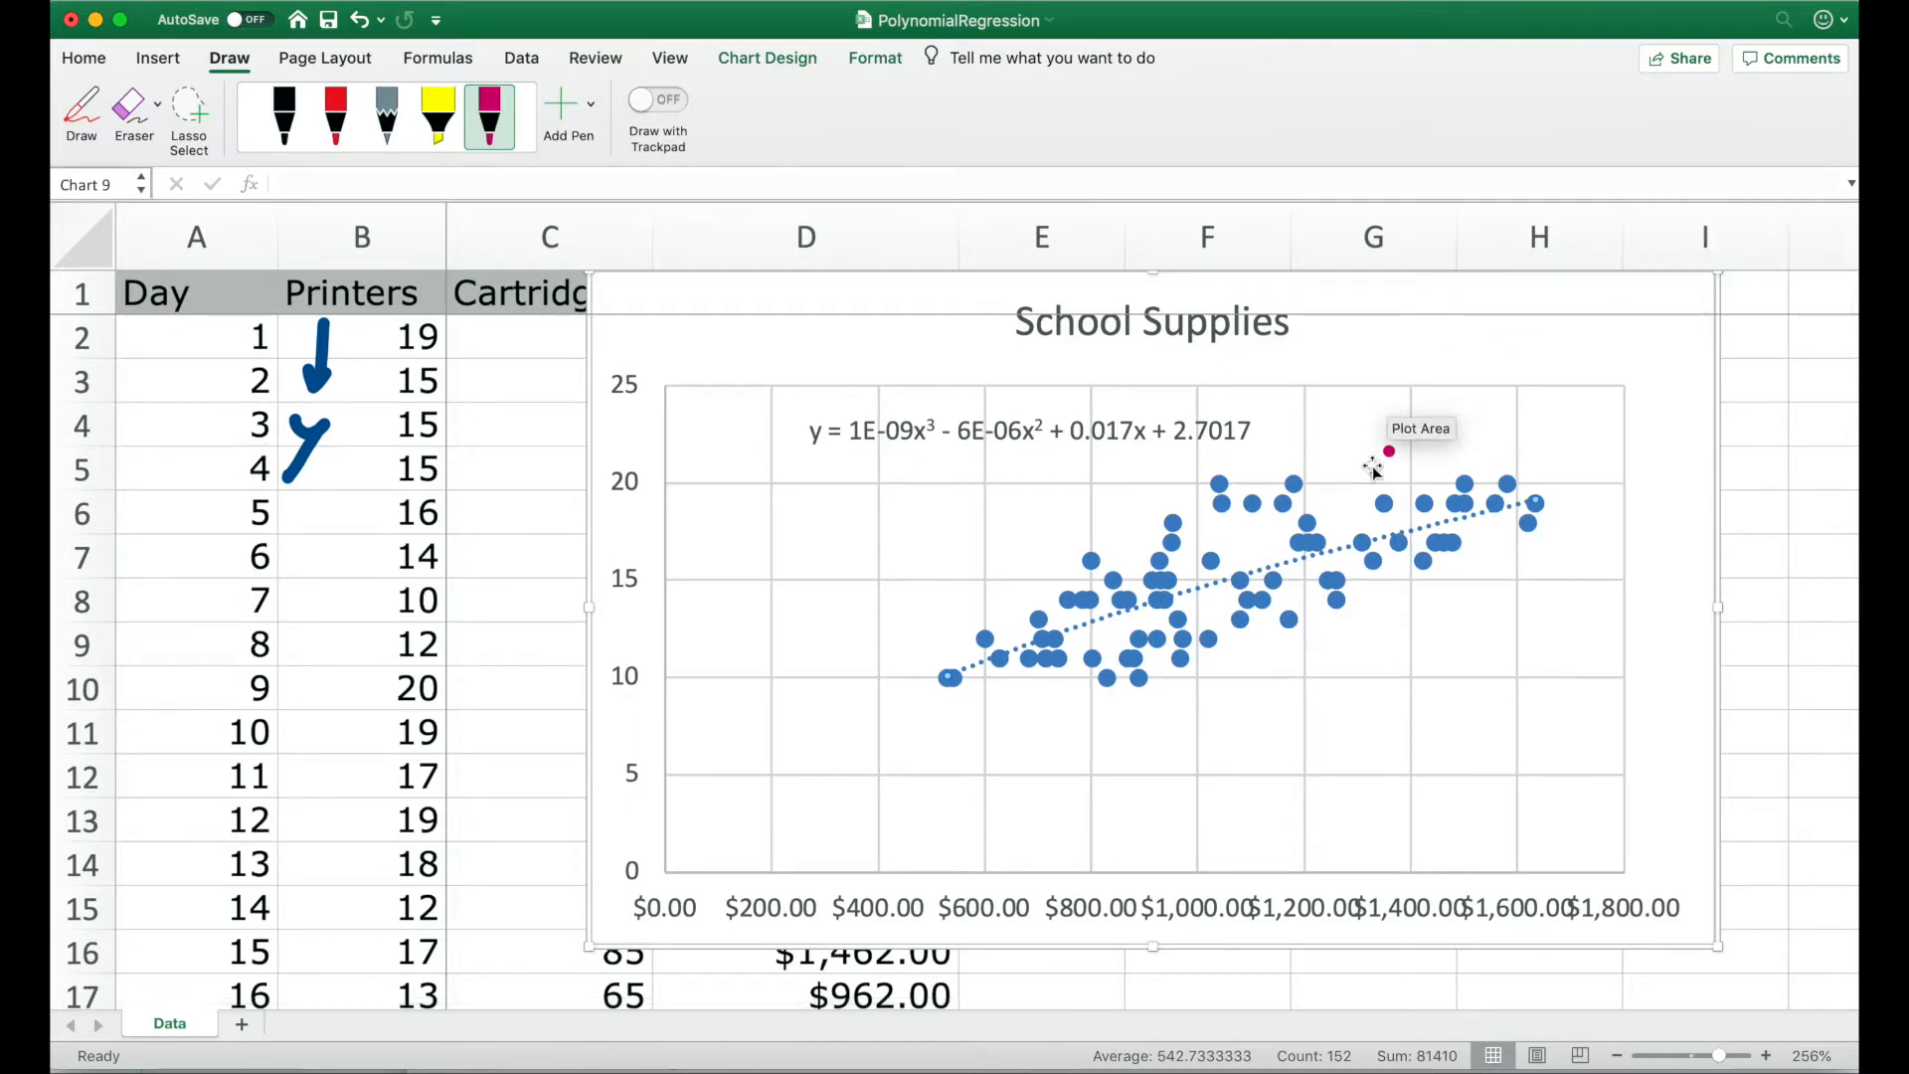
Display the trendline's R-squared value on the chart and set the polynomial order to 4.
right_click(1435, 532)
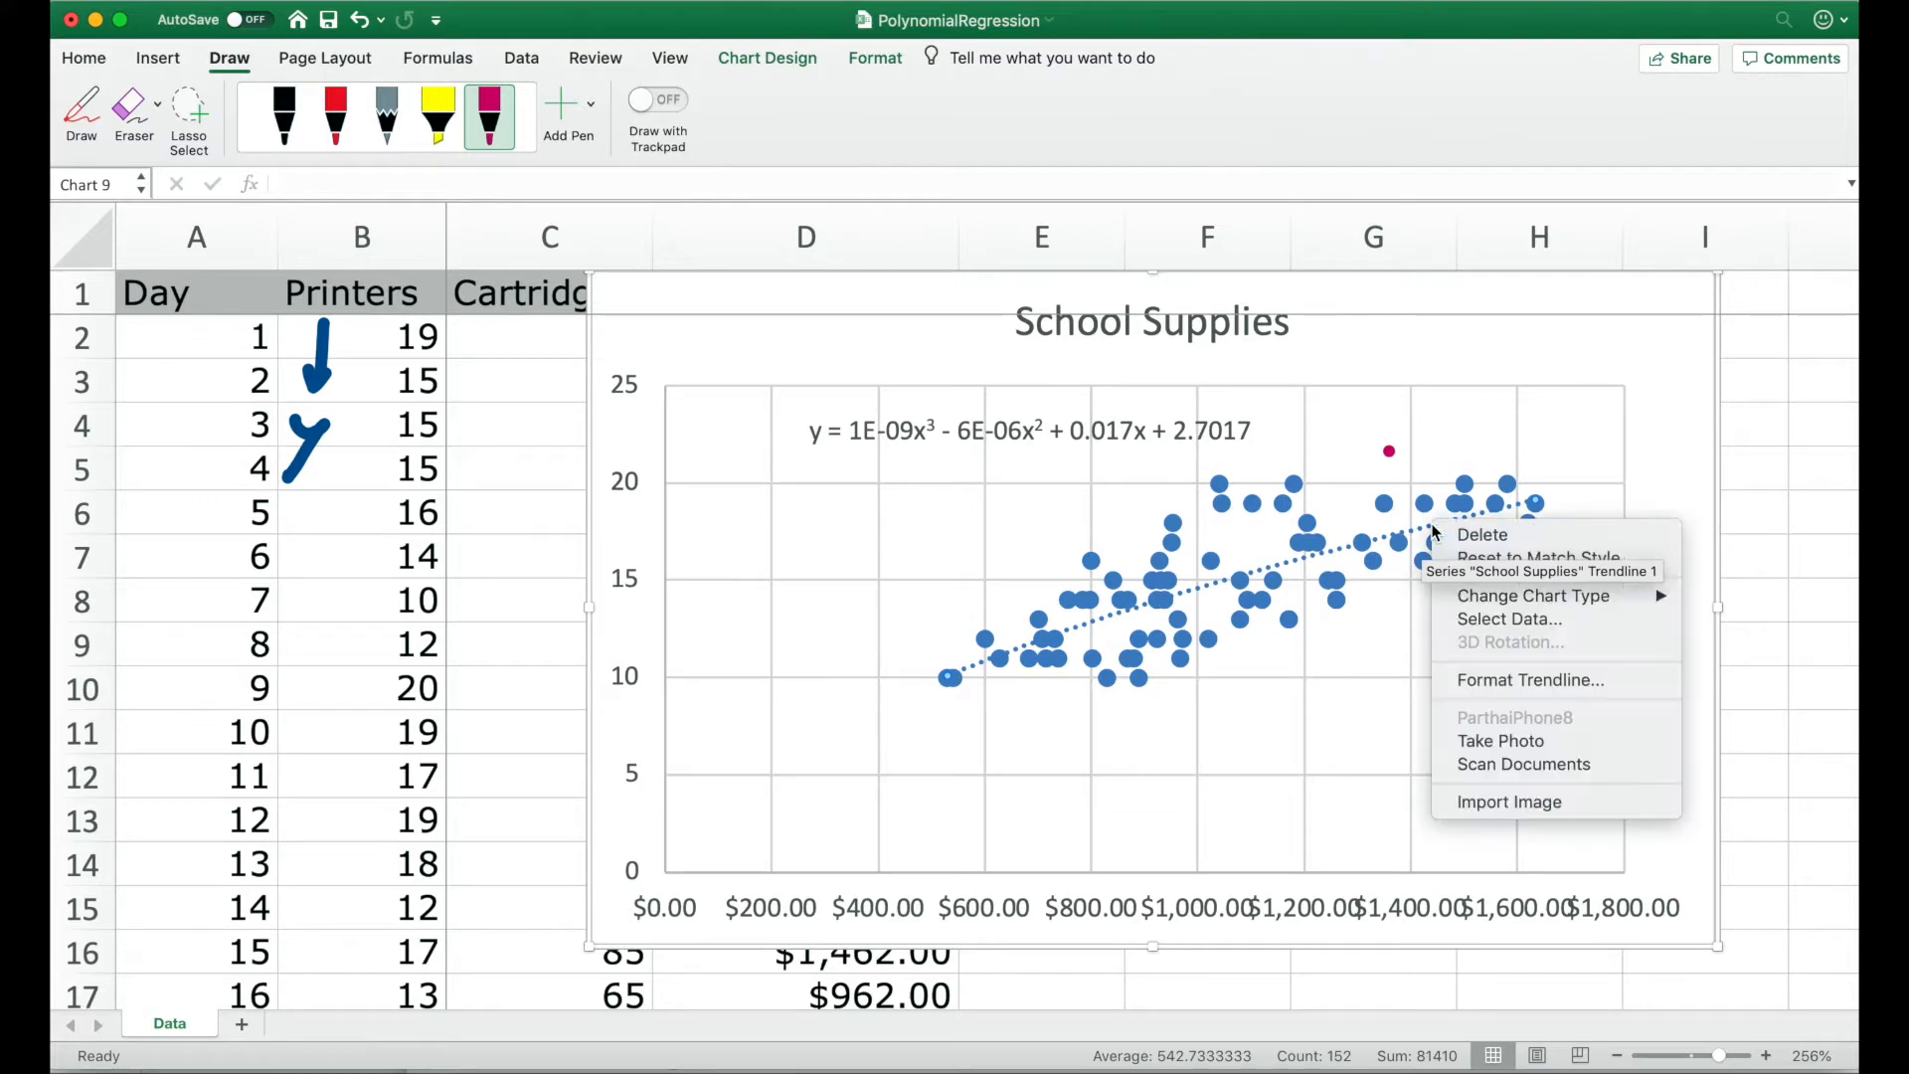
left_click(1519, 672)
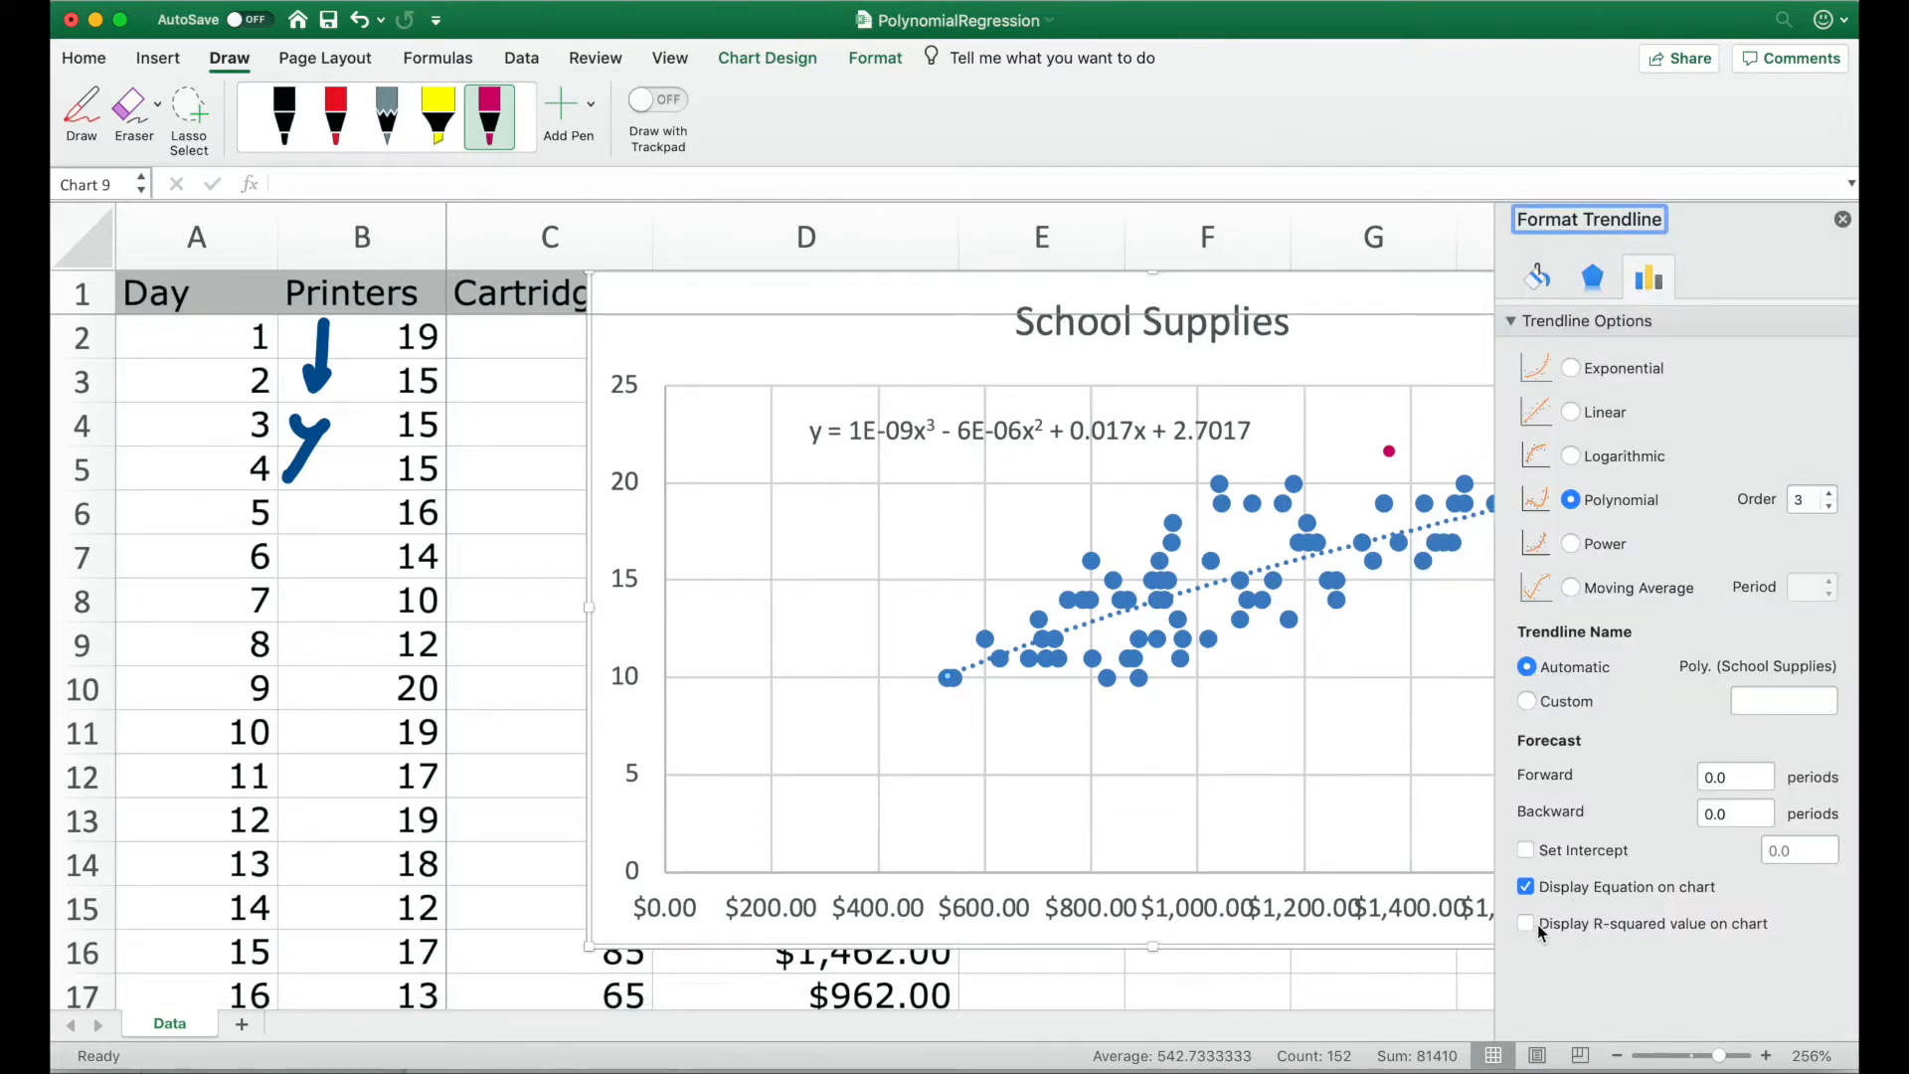
left_click(1525, 923)
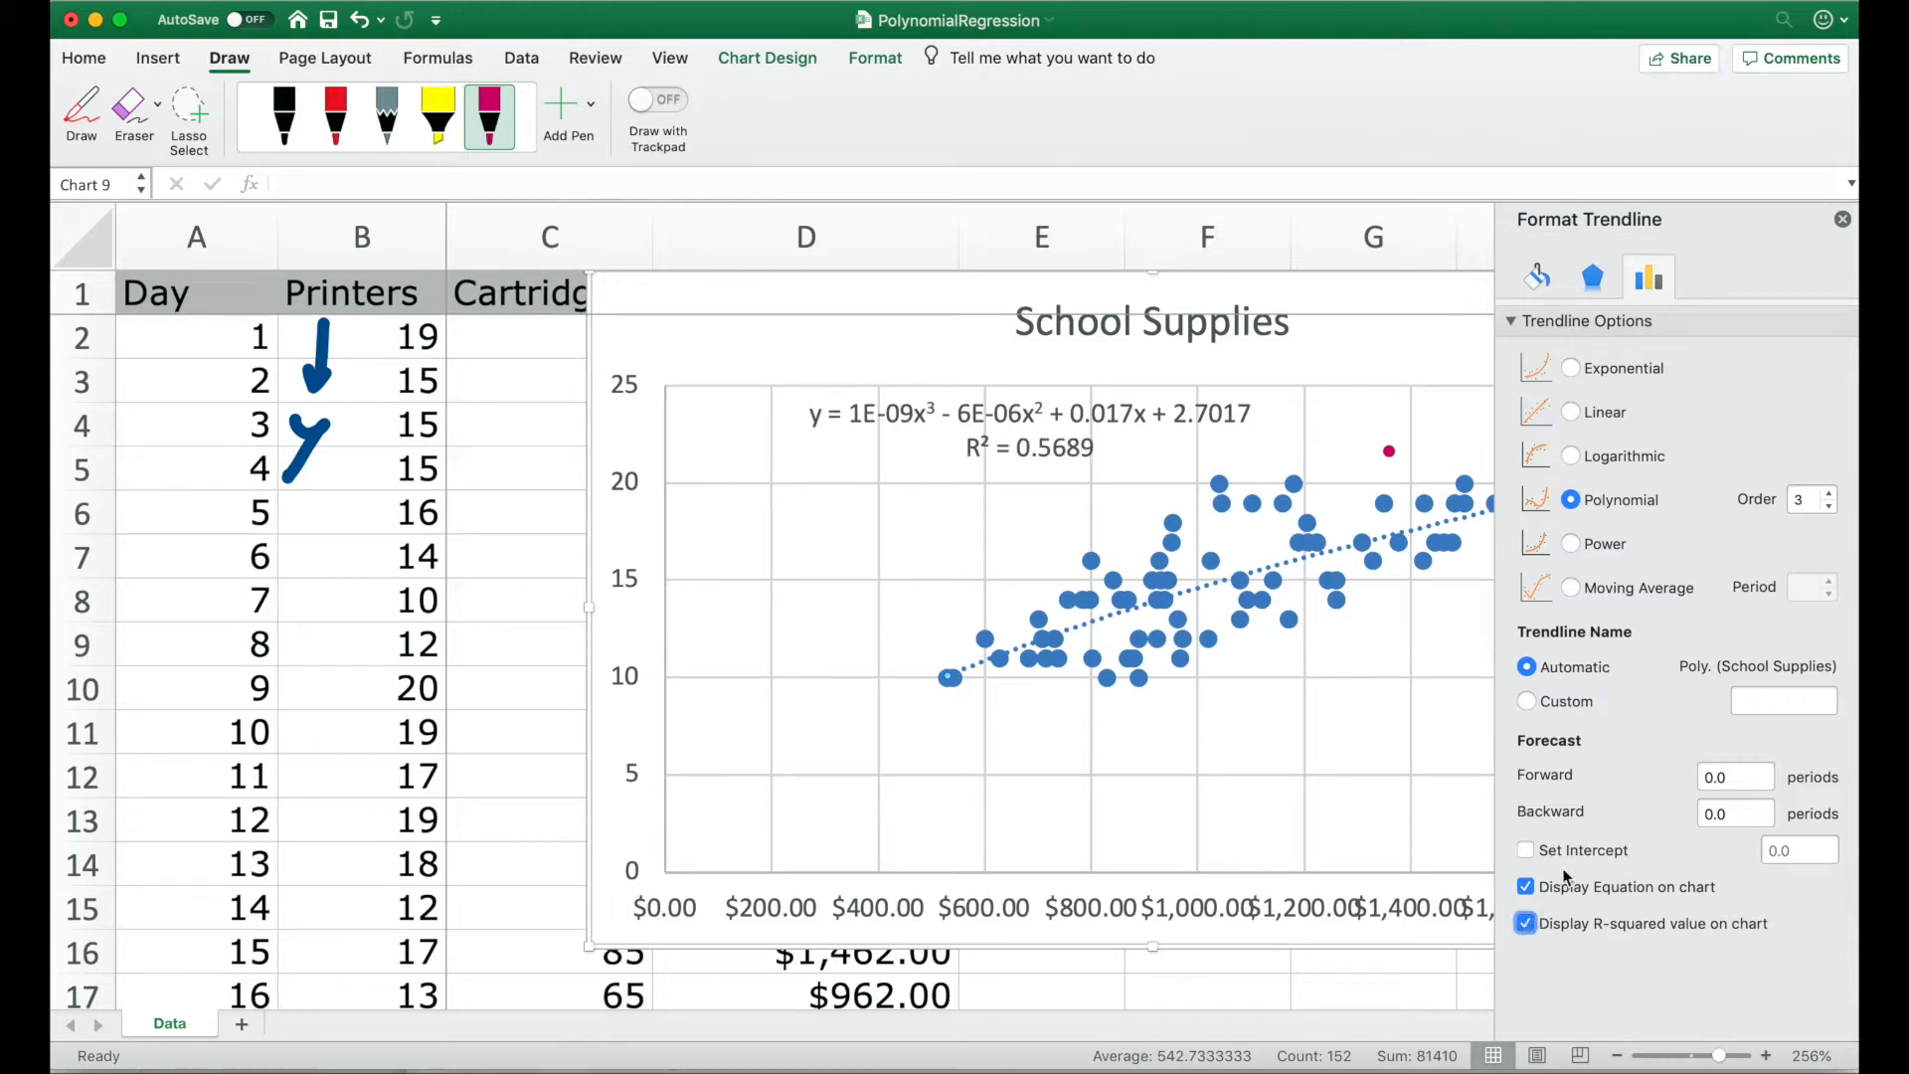
left_click(1833, 494)
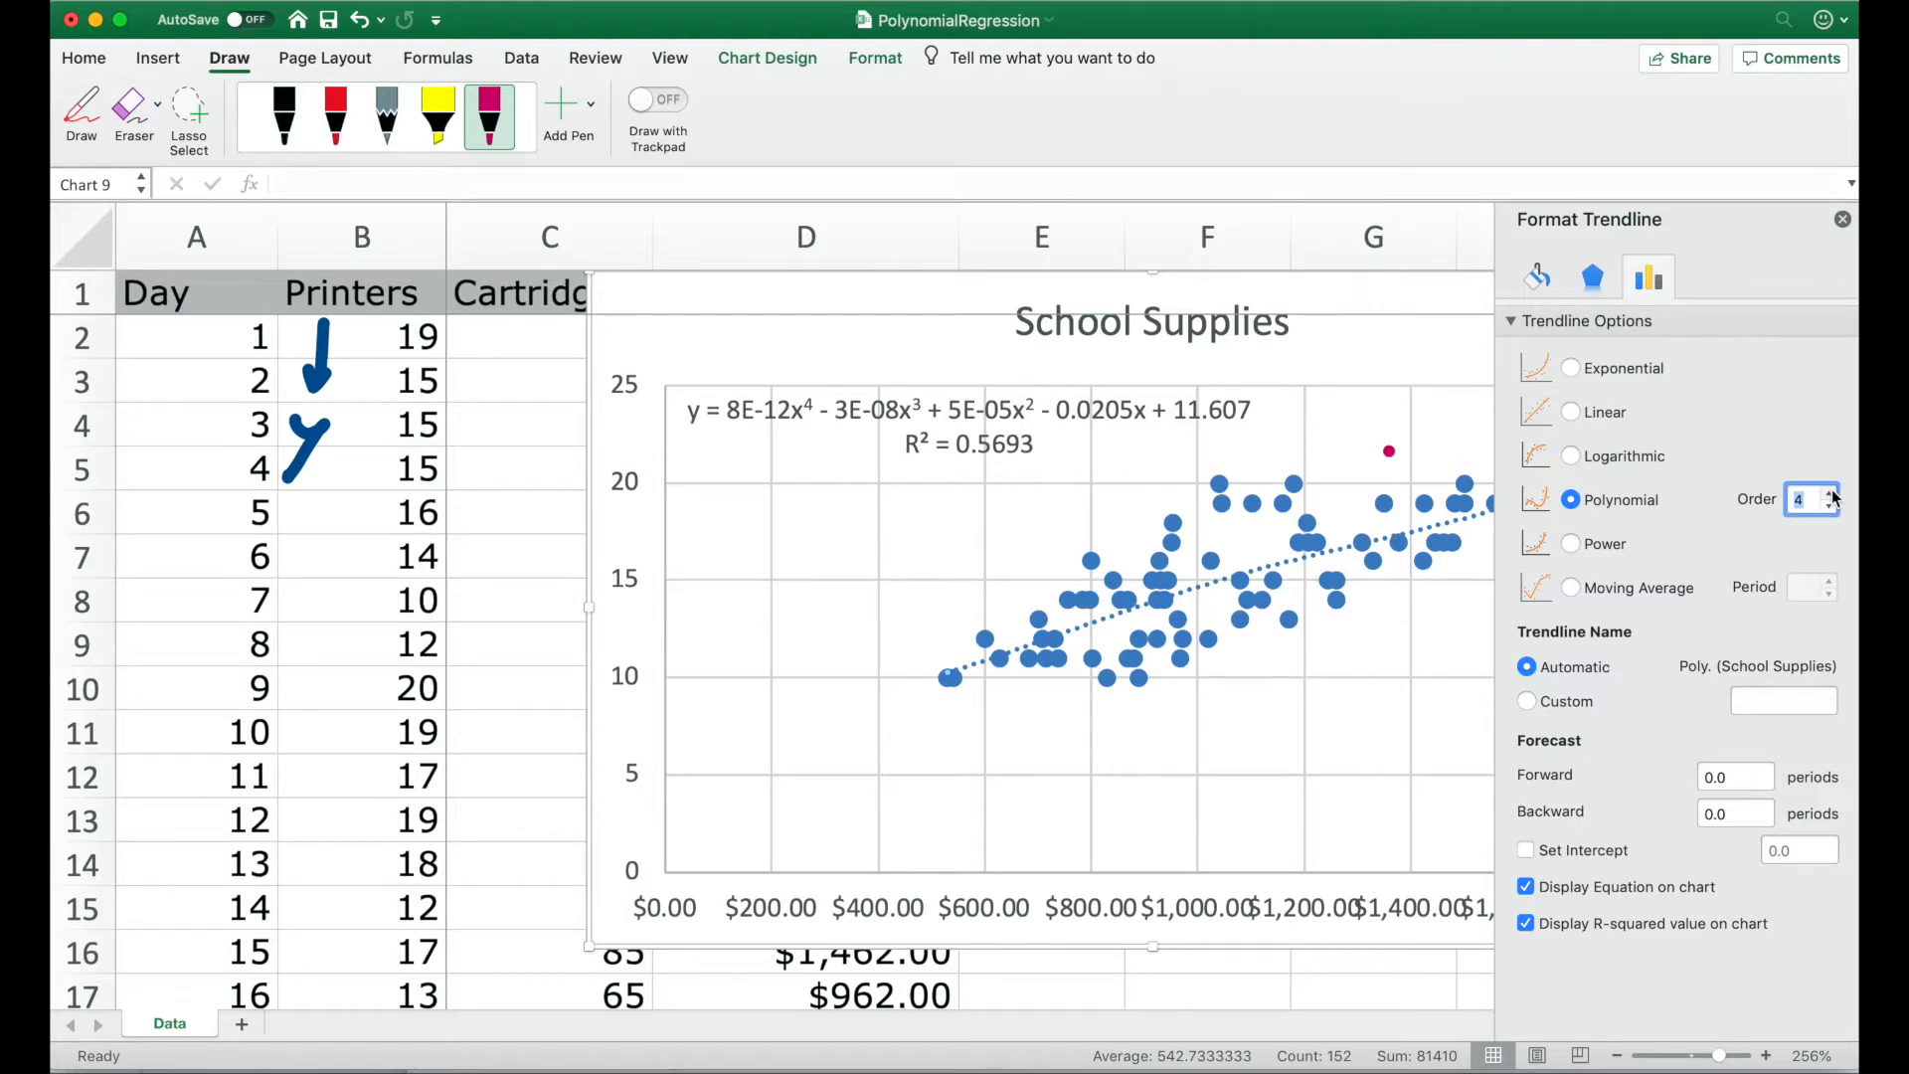
left_click(1842, 220)
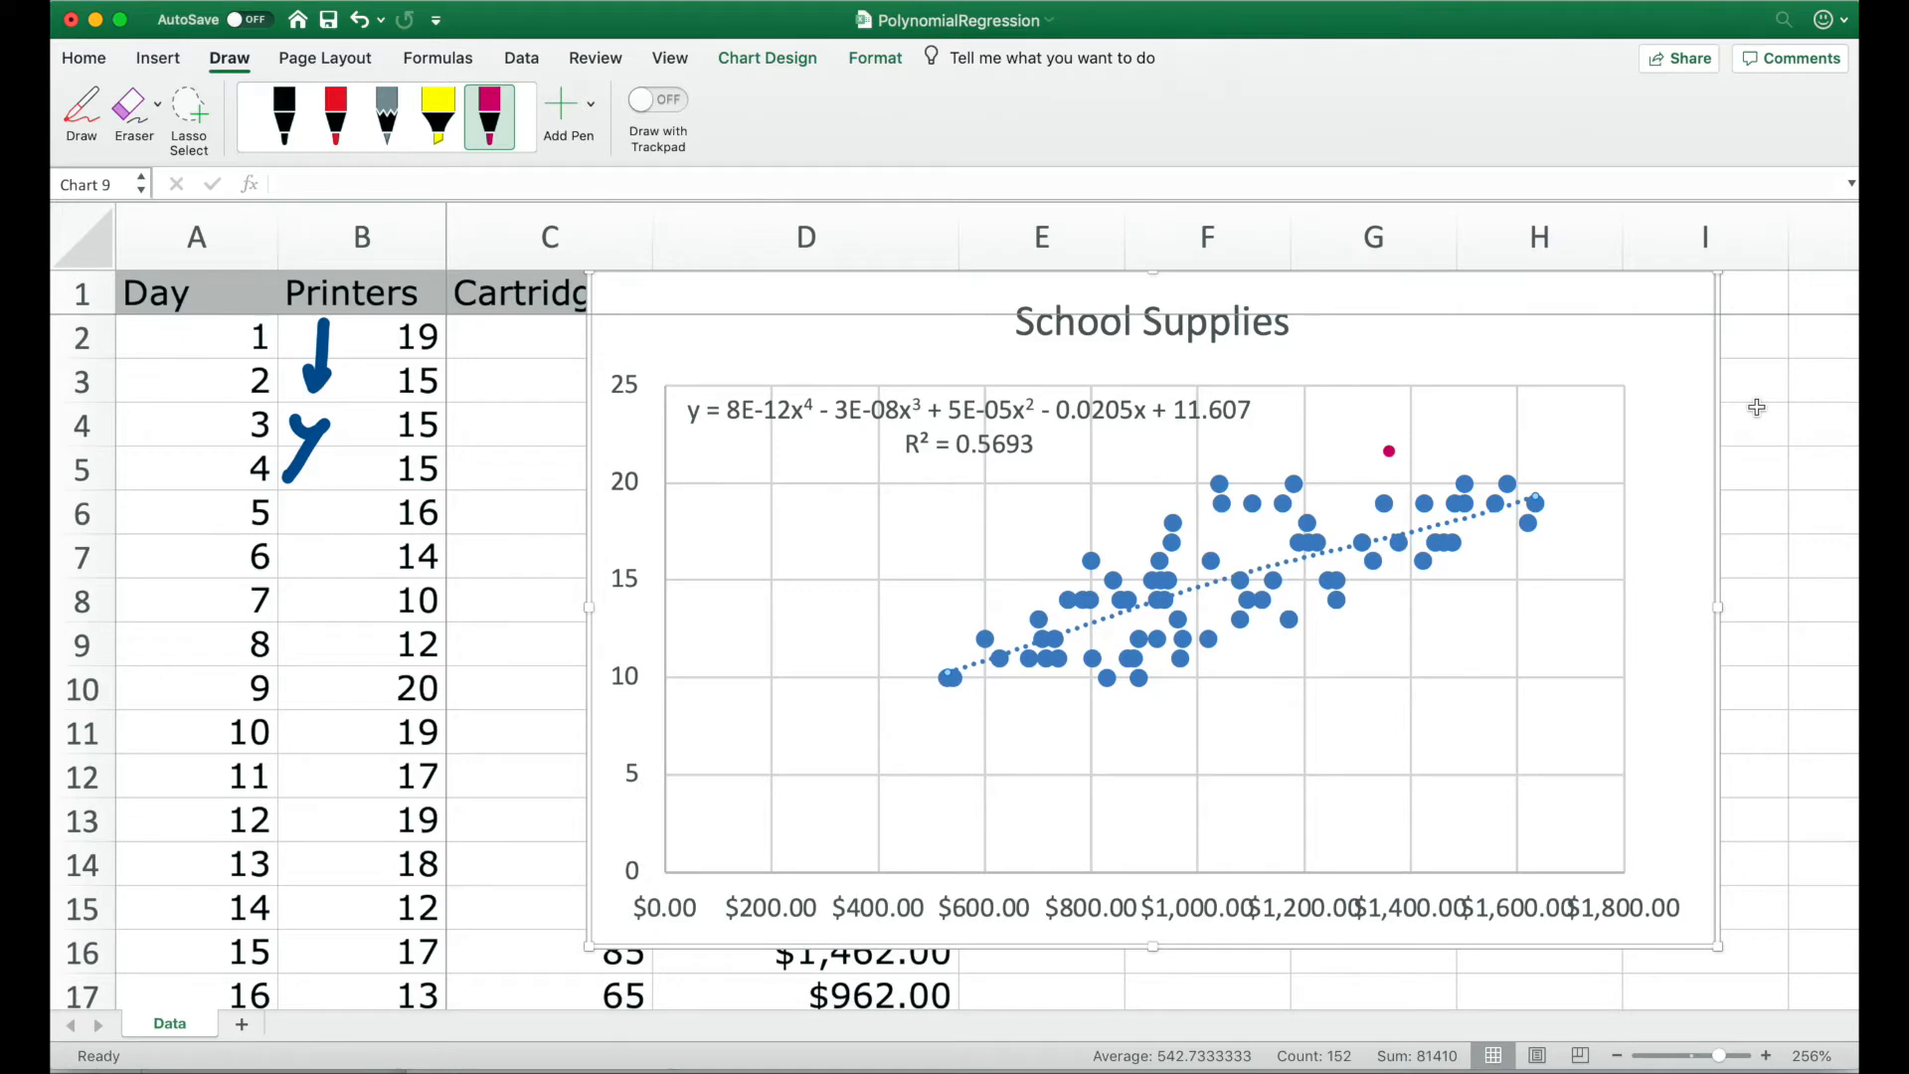